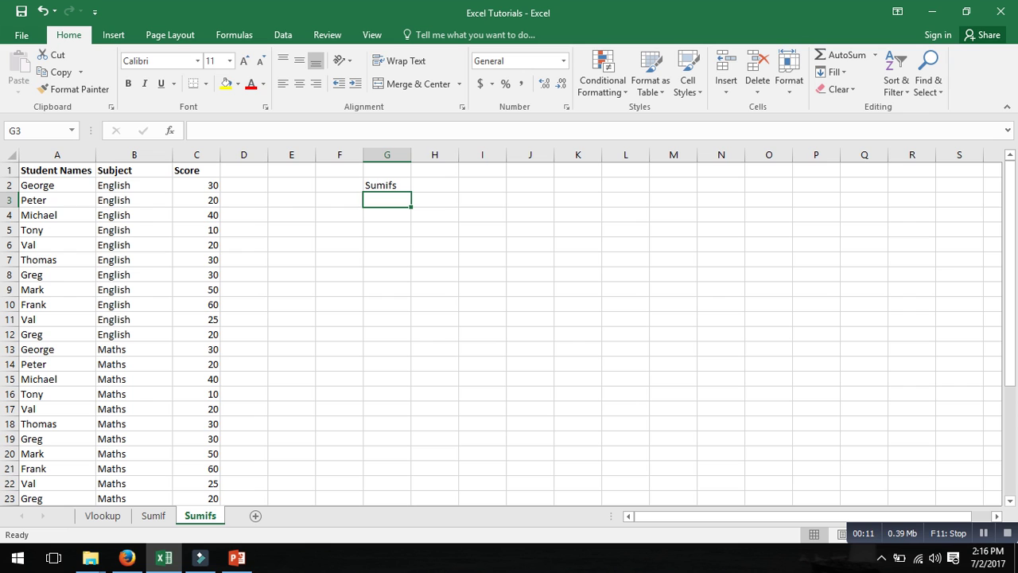
Step: Move the "Sumifs" label from cell G2 to cell G4
key(Up)
key(Up)
key(Down)
key(ctrl+x)
key(Down)
key(Down)
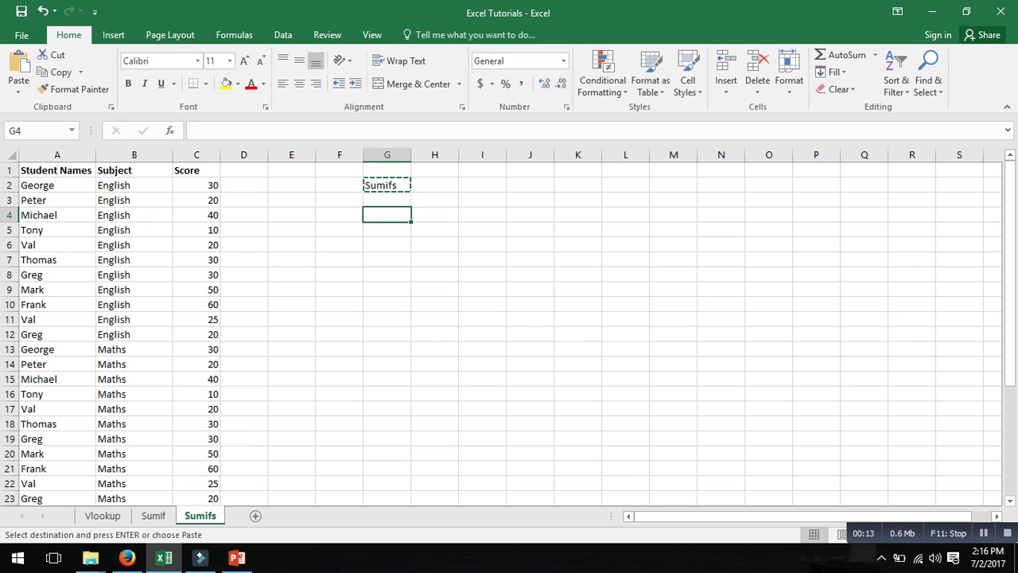
key(ctrl+v)
Step: Enter the label "Sumif" in cell G3, directly above the "Sumifs" label
key(Up)
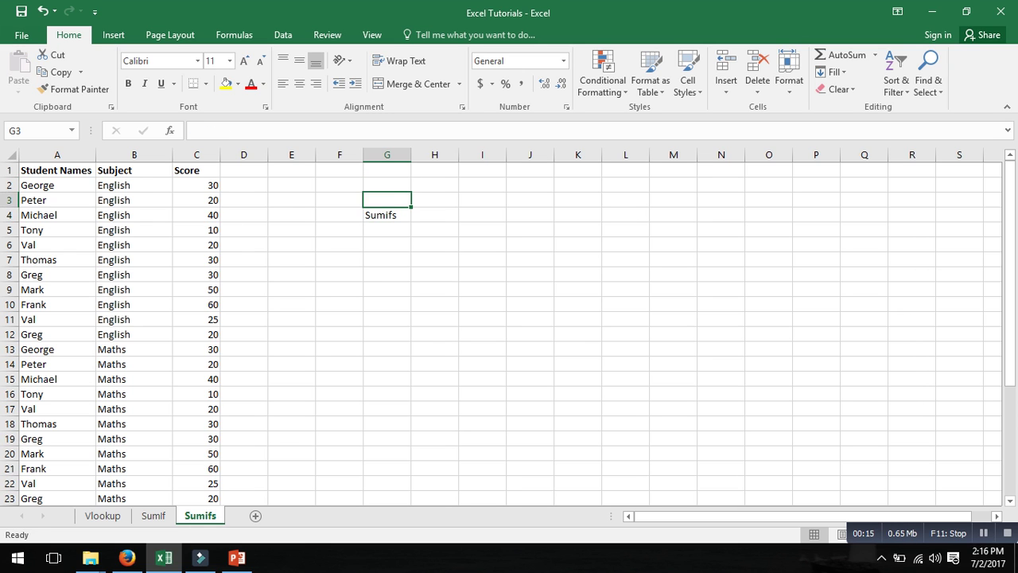
text(Sumifs)
key(BackSpace)
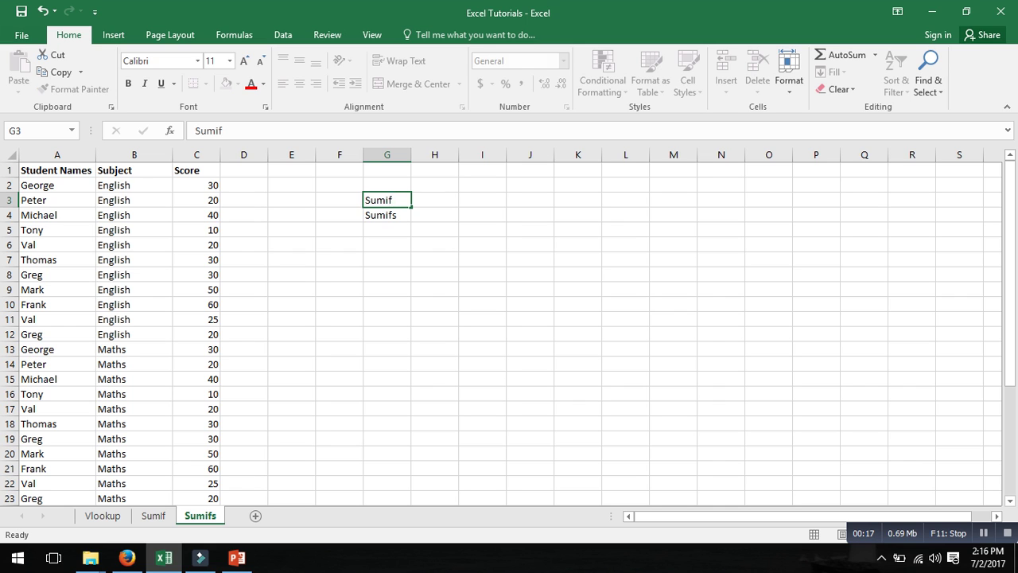
key(Return)
Step: Enter "Single Critera" in cell H3 as the description beside the Sumif label
key(Right)
key(Up)
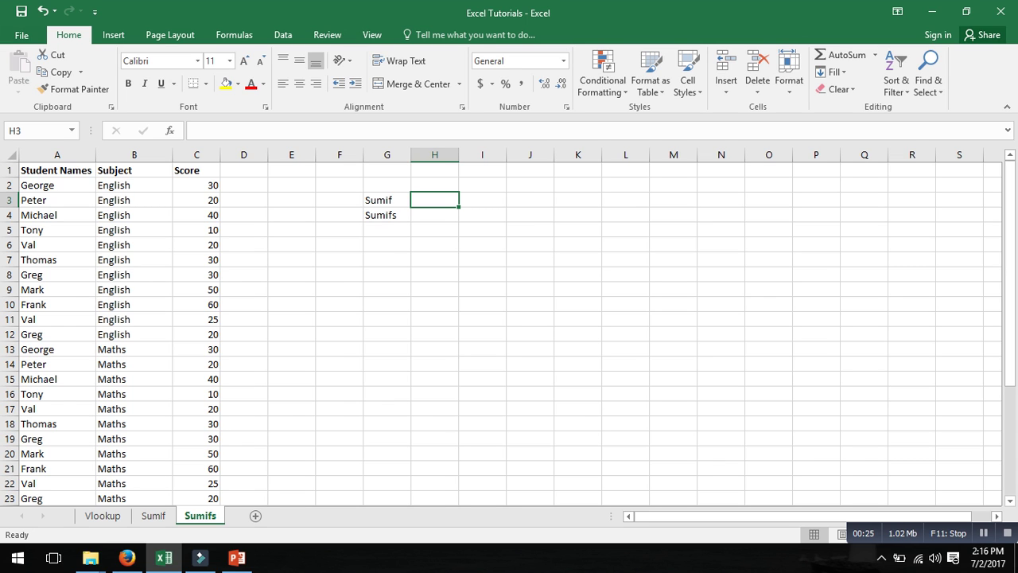
key(Left)
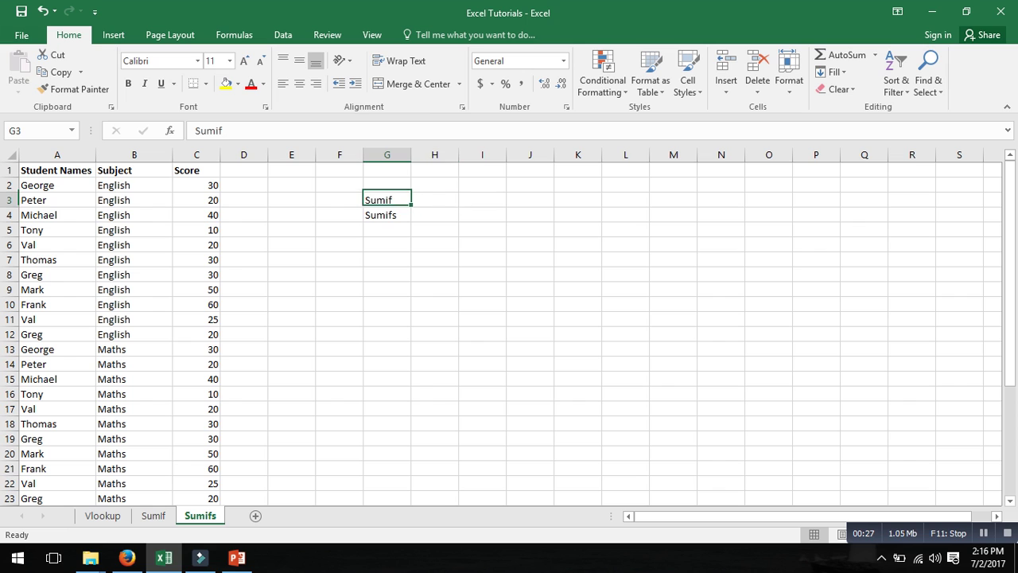
key(Down)
key(Right)
key(Up)
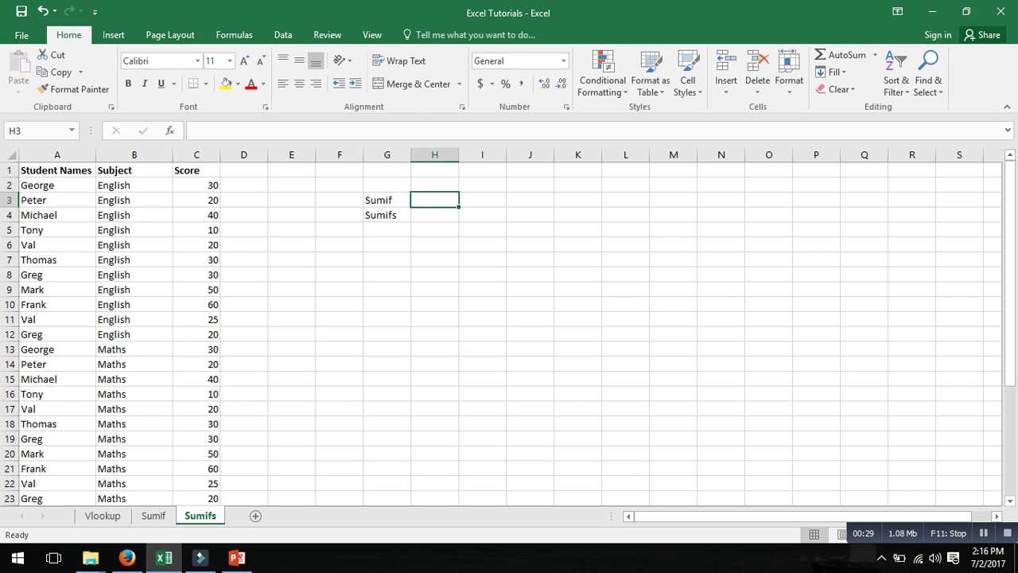
key(Left)
key(Right)
text(Sinlg)
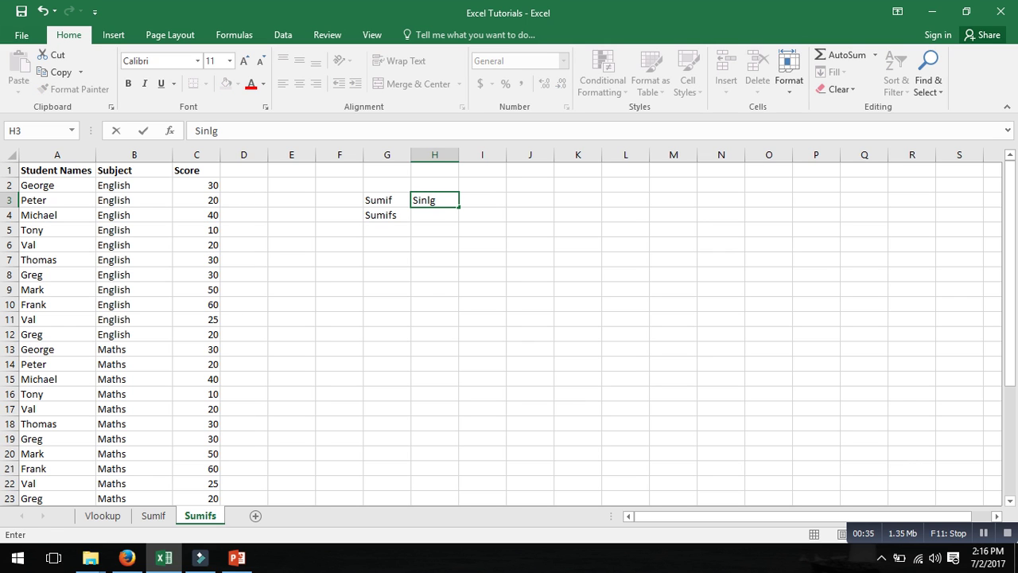
key(BackSpace)
key(BackSpace)
text(gle R)
key(BackSpace)
text(Critera)
key(Return)
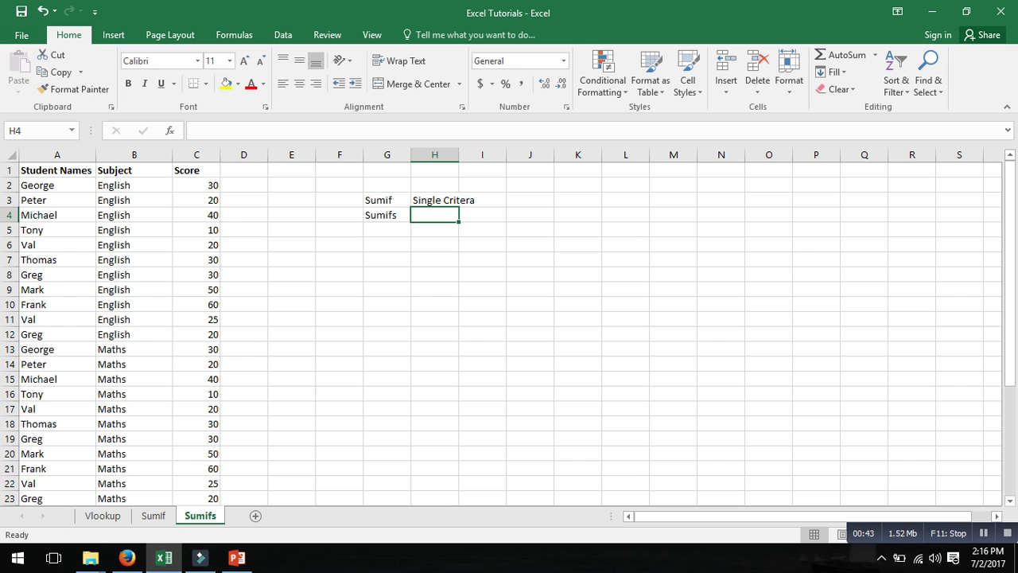
Step: Enter "Multiple" in cell H4 as the description beside the Sumifs label
text(Mu)
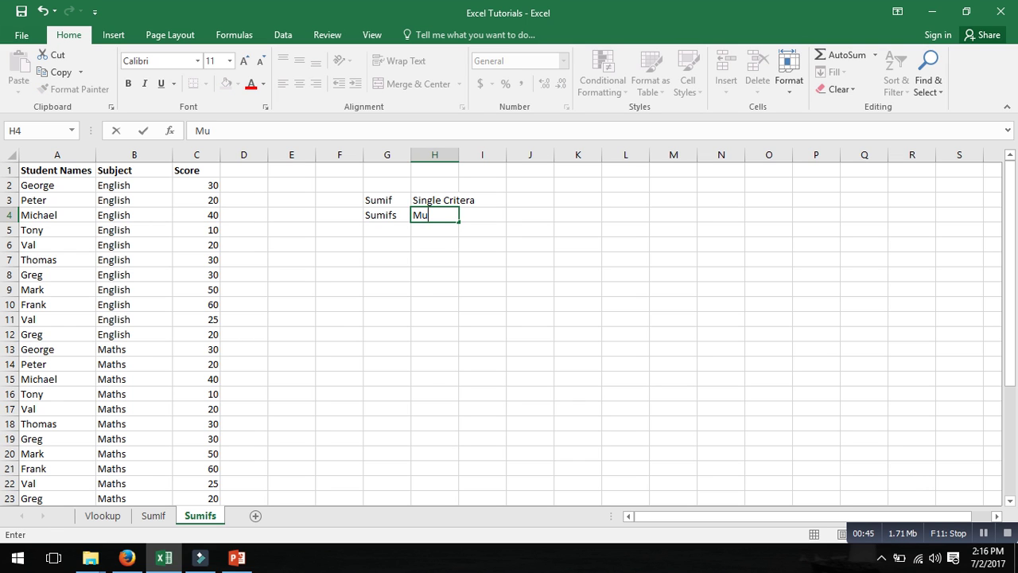
text(ltiple)
key(Return)
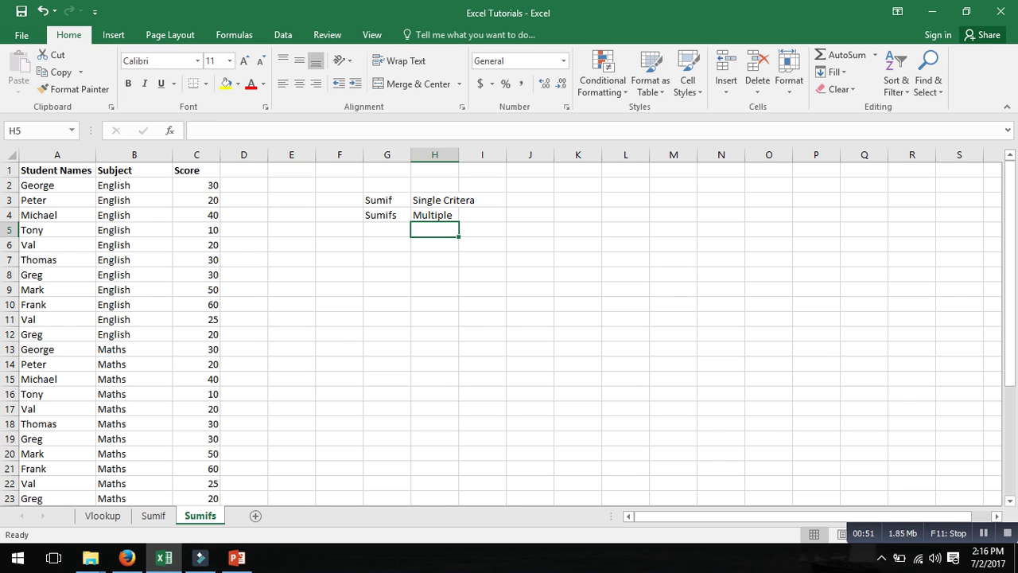
key(Down)
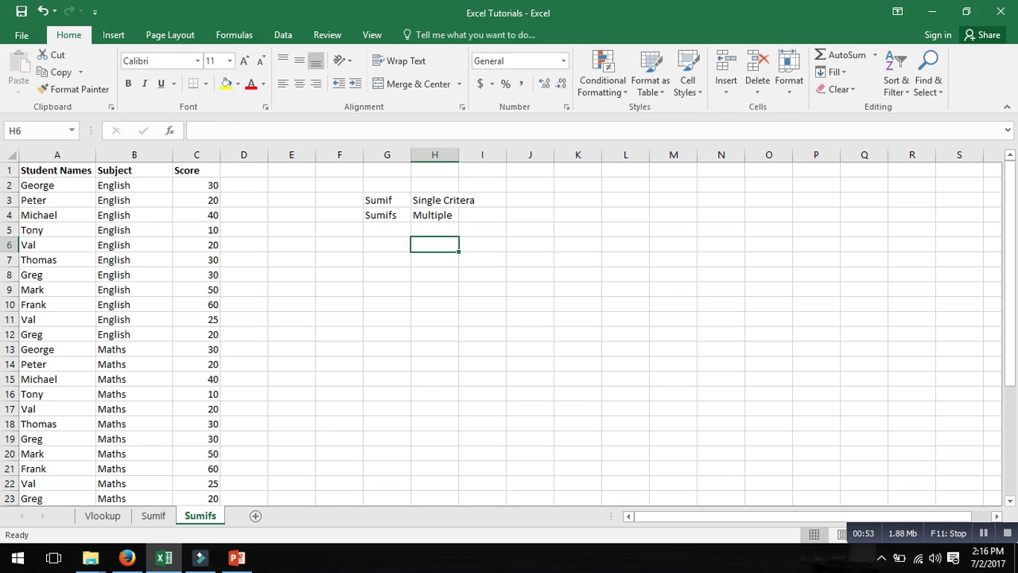
key(Left)
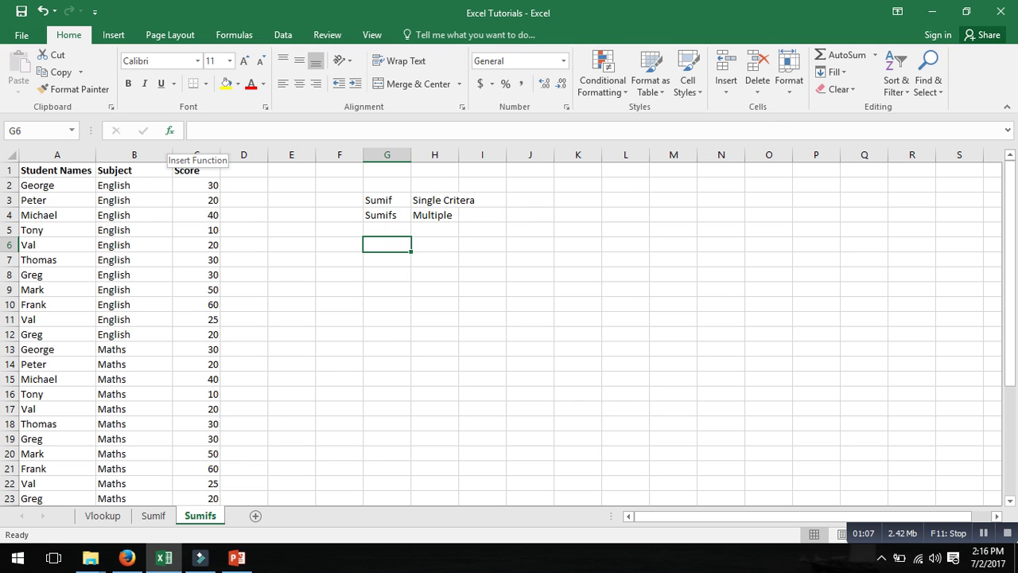
click(169, 130)
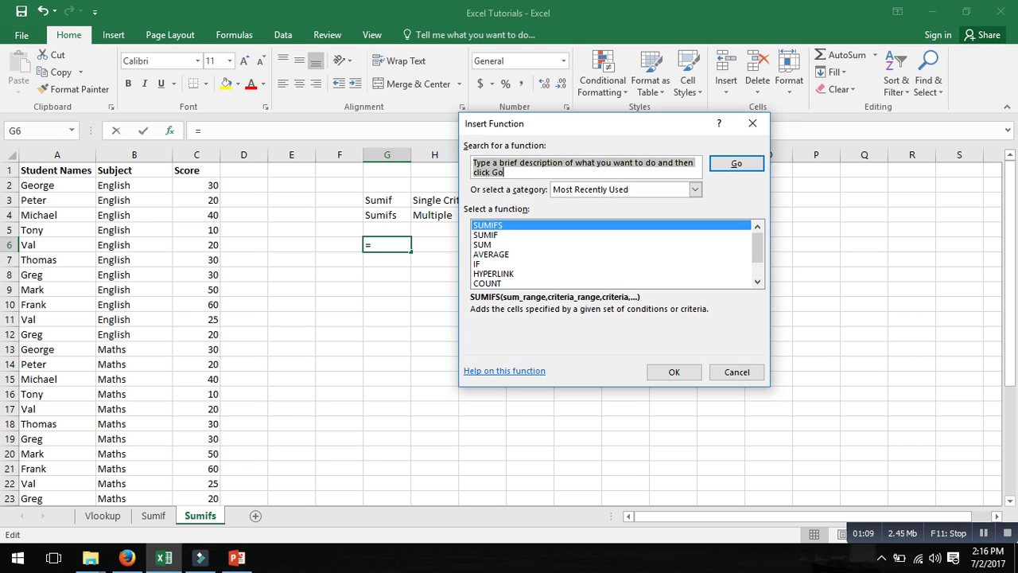
click(674, 372)
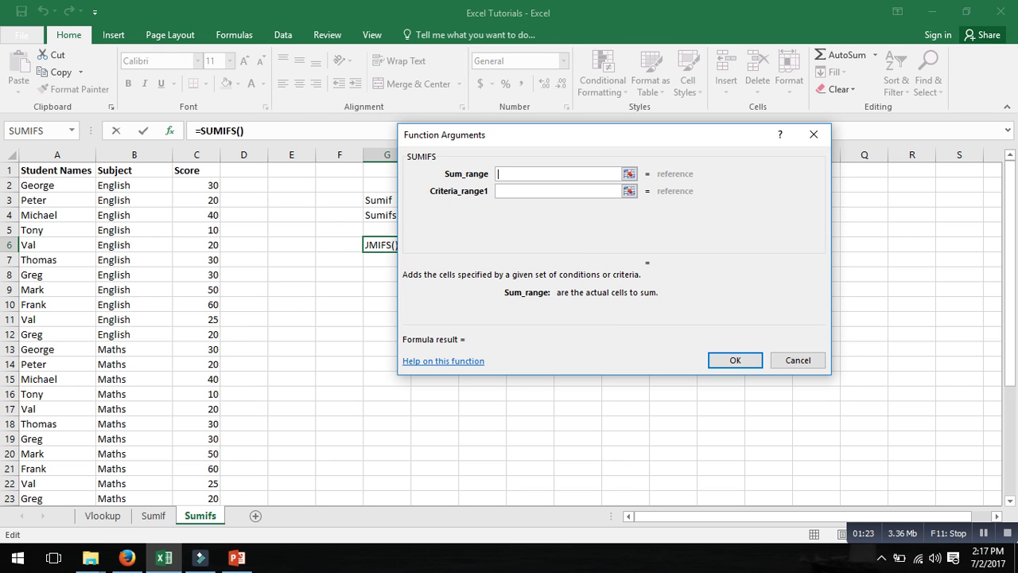
key(Escape)
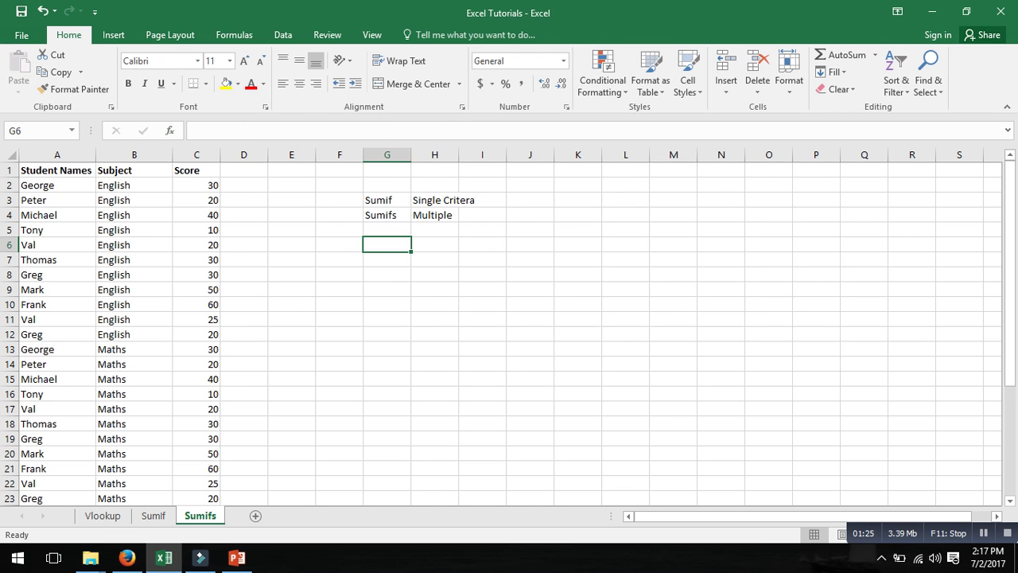
Step: Enter the student name found in A8 into cell G7 as the first criterion
drag(56, 154, 213, 154)
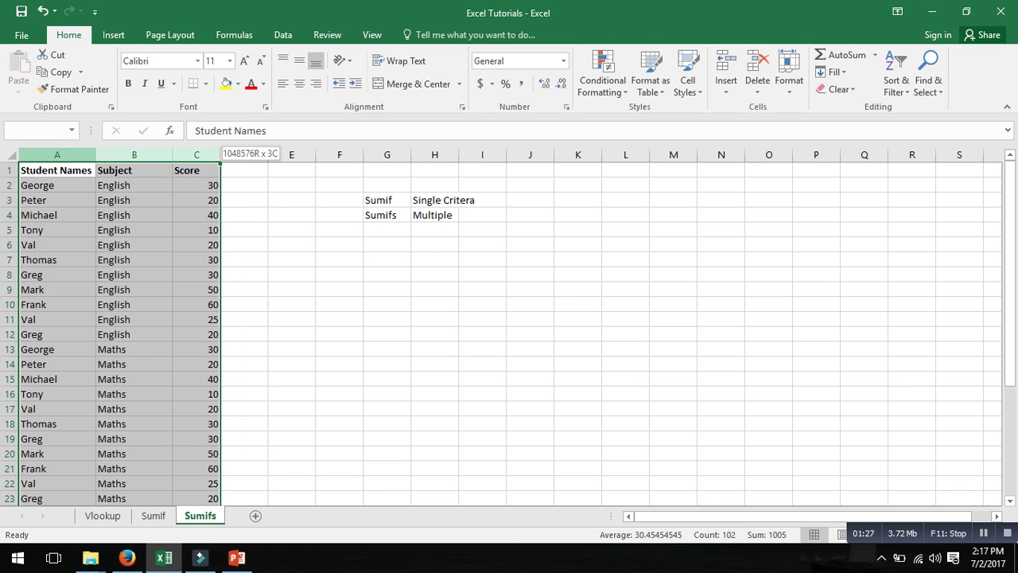
click(388, 260)
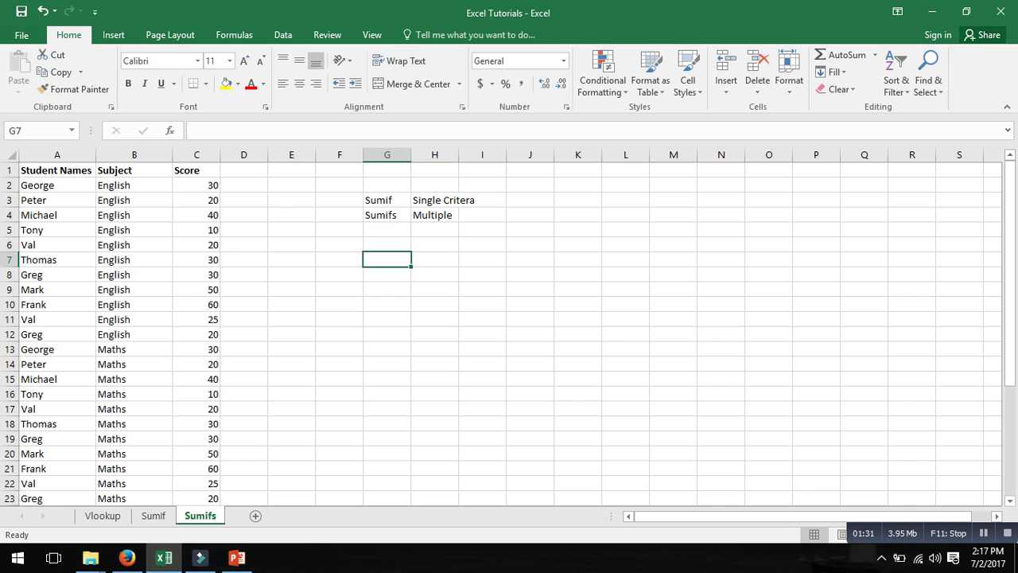
text(Ge)
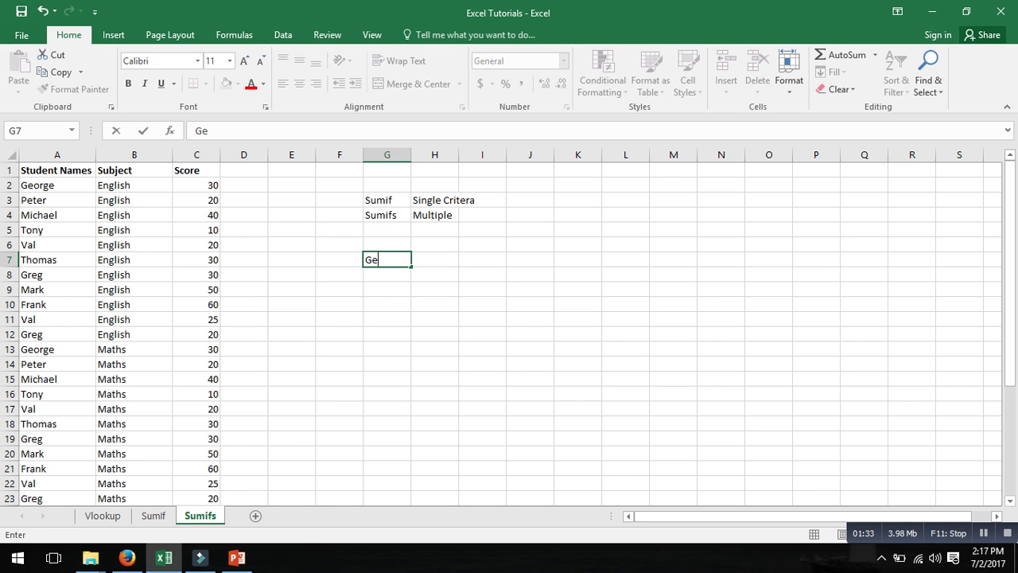
key(BackSpace)
text(reg)
key(Return)
key(Right)
key(Up)
key(Up)
key(Up)
key(Up)
key(Left)
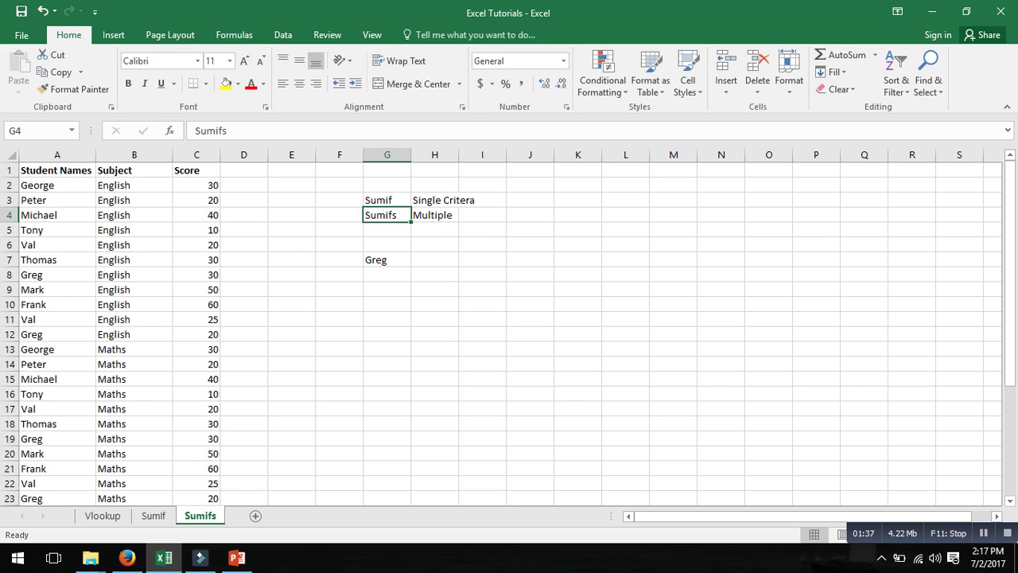
key(Up)
key(shift+Right)
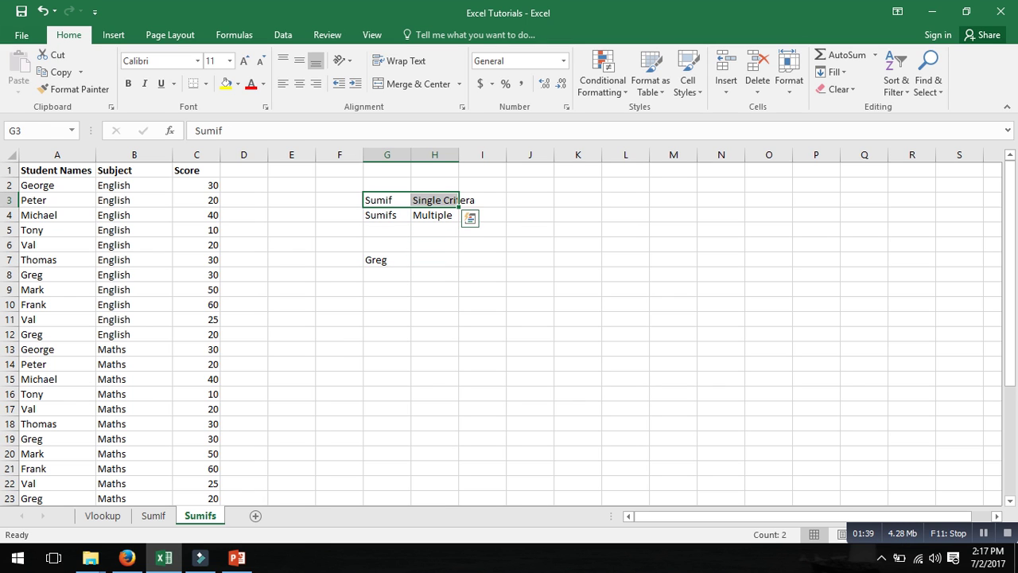
key(Down)
key(Down)
key(Down)
key(Down)
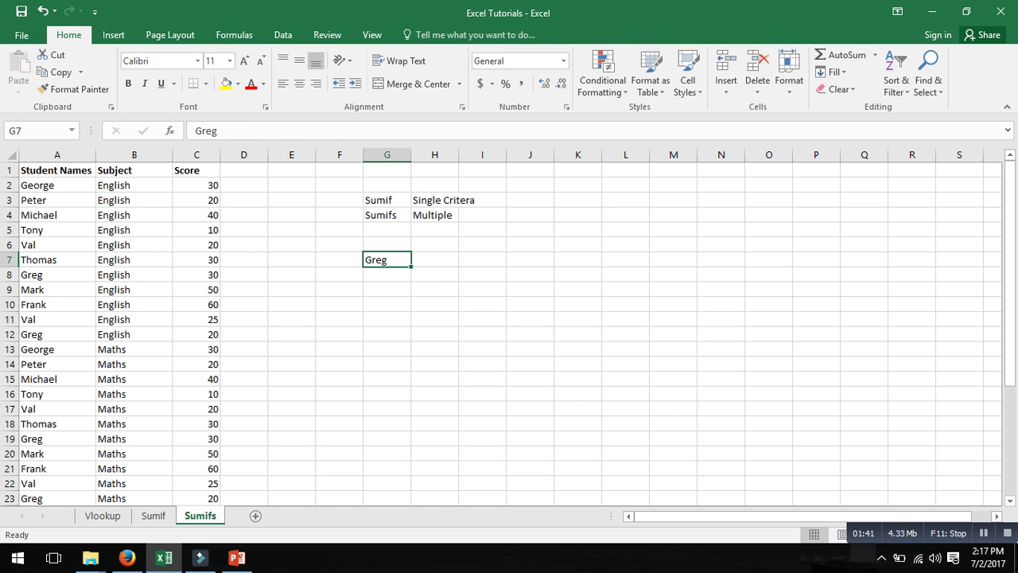
Step: Enter the subject "Maths" in cell H7, beside the student name in G7
key(Right)
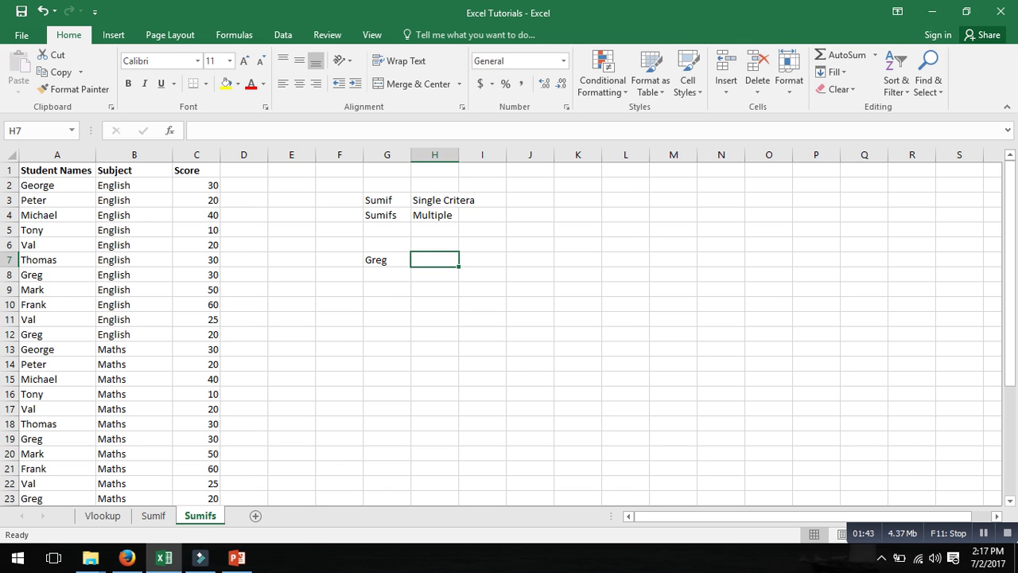
text(Maths)
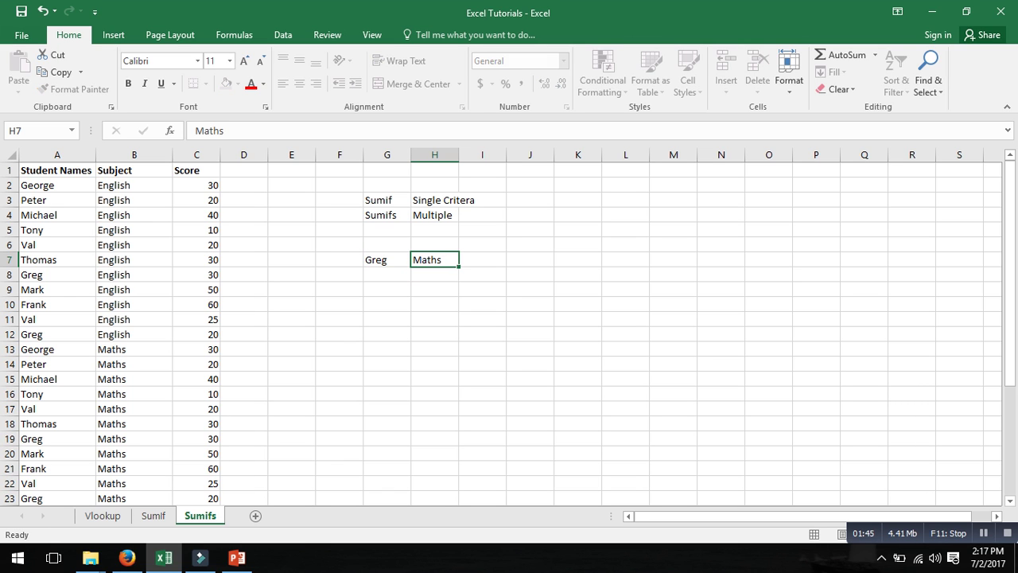
key(Return)
Step: Add the headings "Cr 1" in G6 and "Cr 2" in H6 above the two criteria
key(Up)
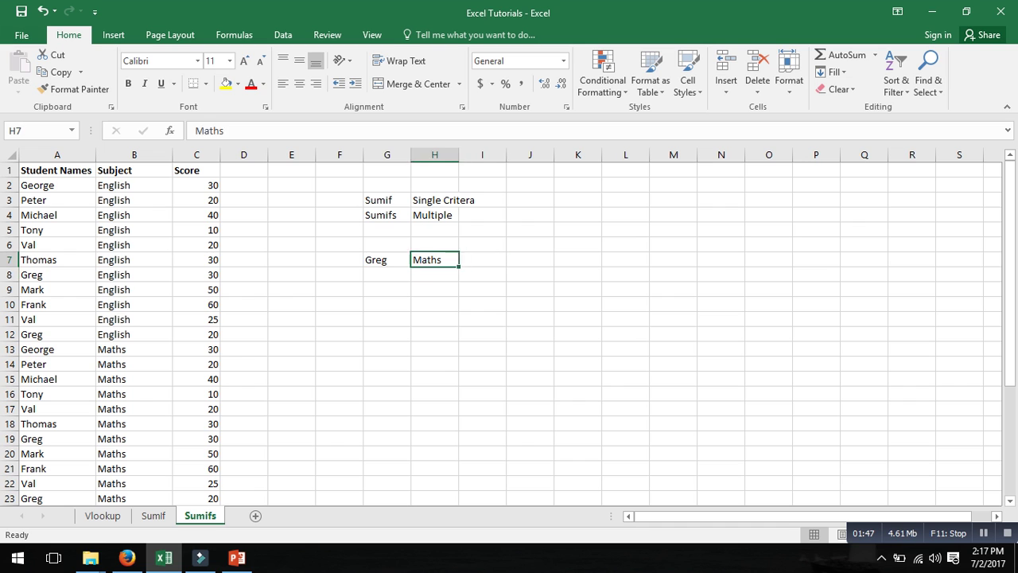
key(Left)
key(Up)
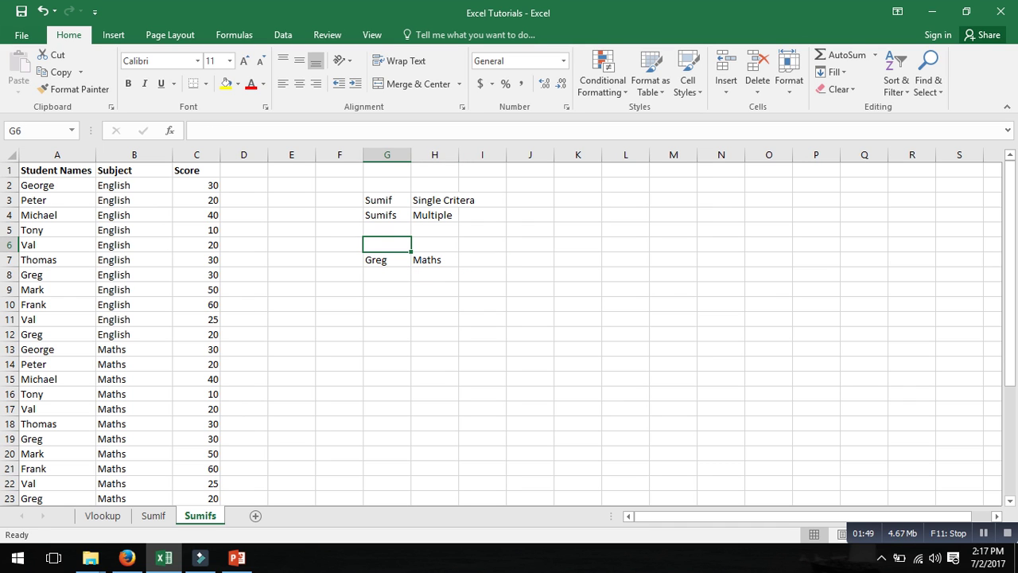
text(Cr 1)
key(Return)
key(Up)
key(Right)
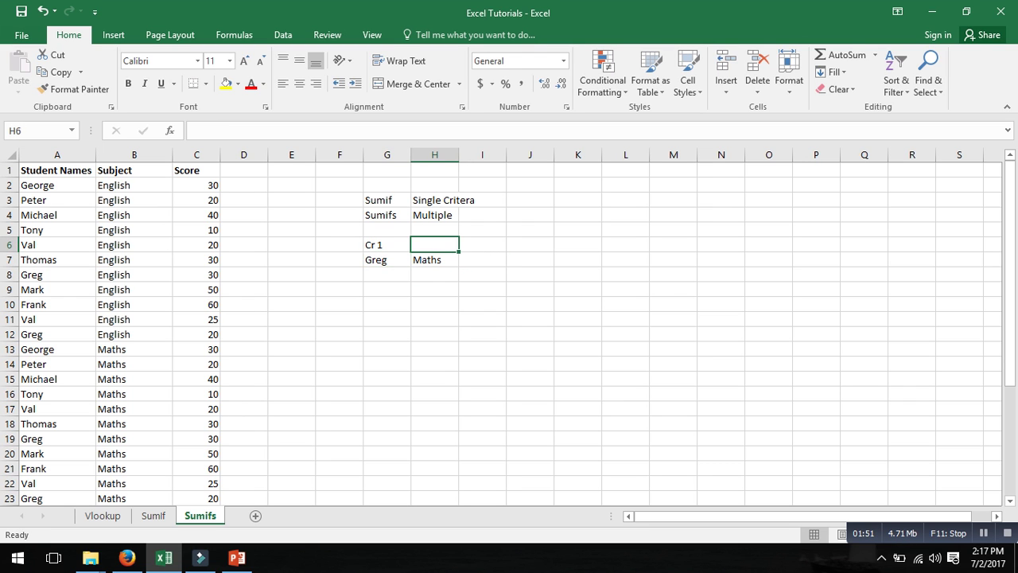
text(Cr 2)
key(Return)
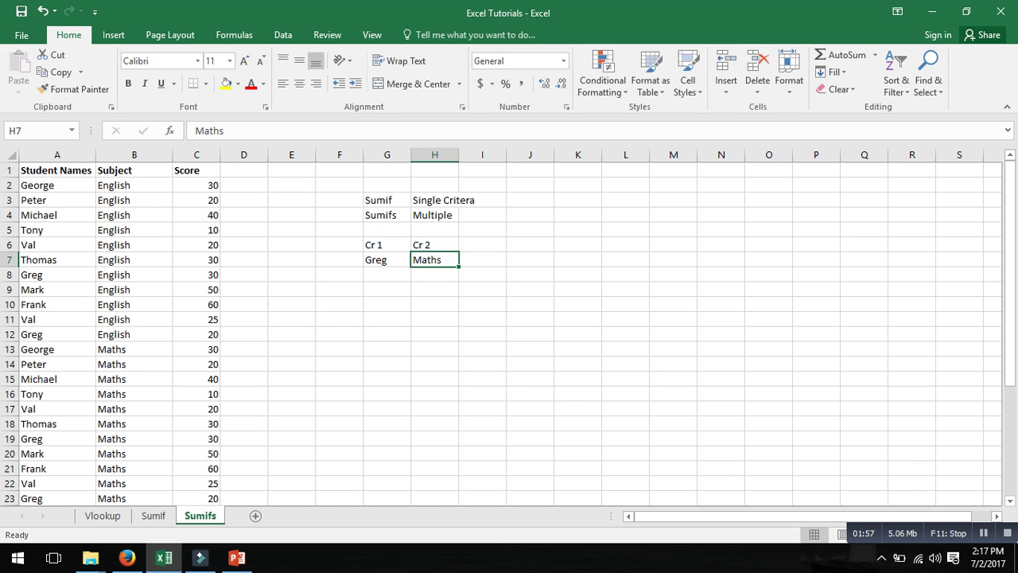
key(Right)
key(Up)
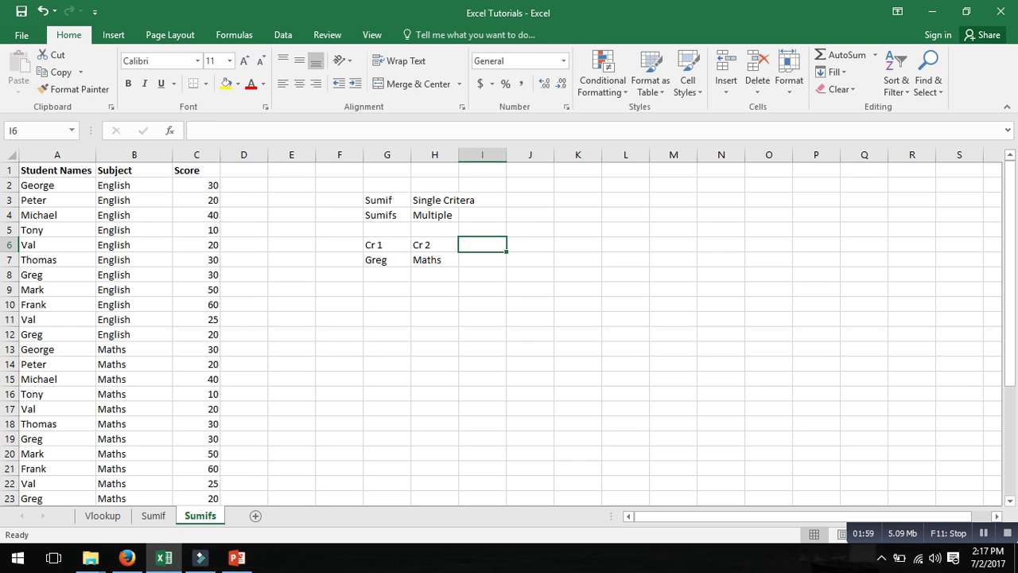
key(Down)
text(=)
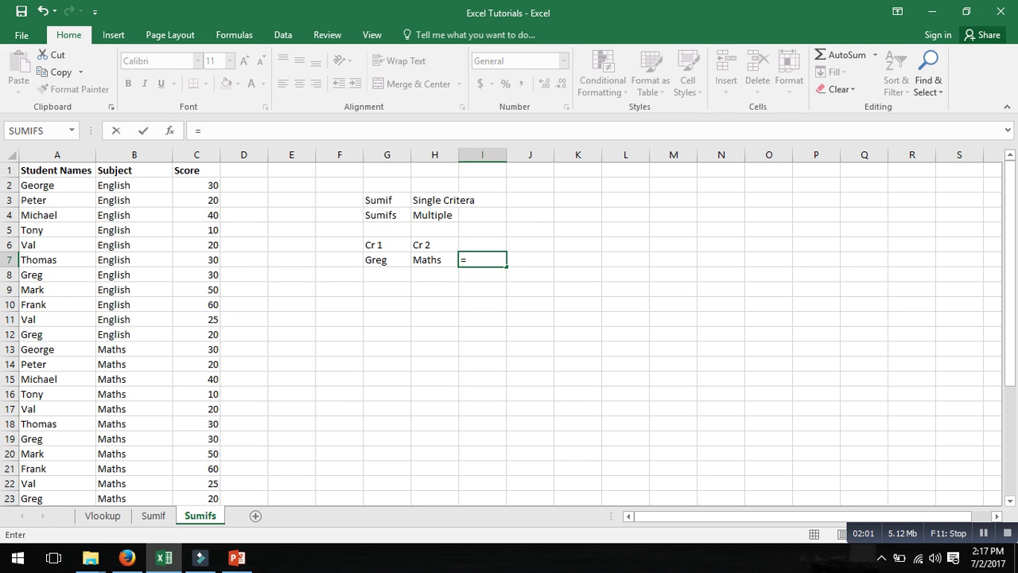
text(su)
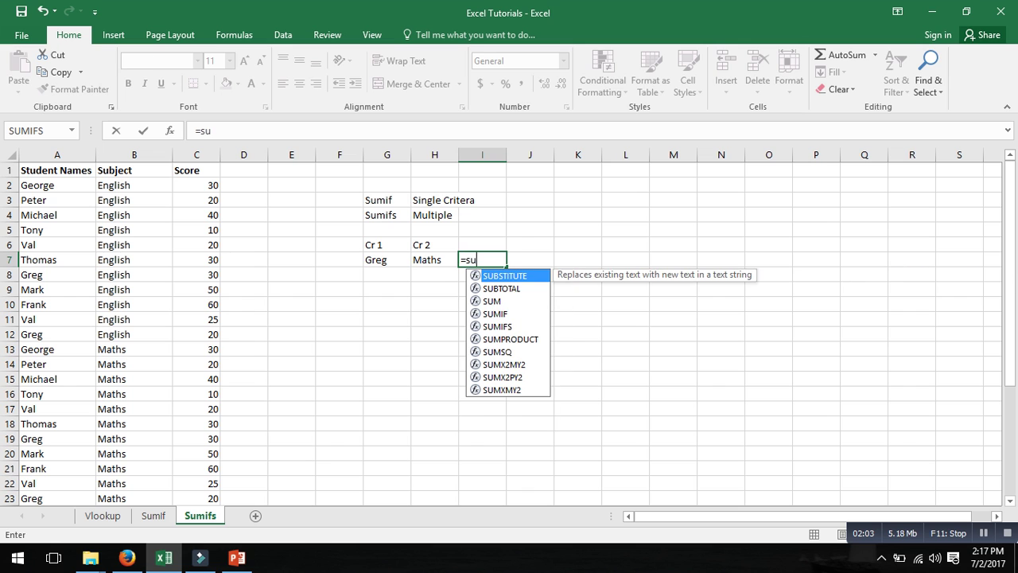
key(BackSpace)
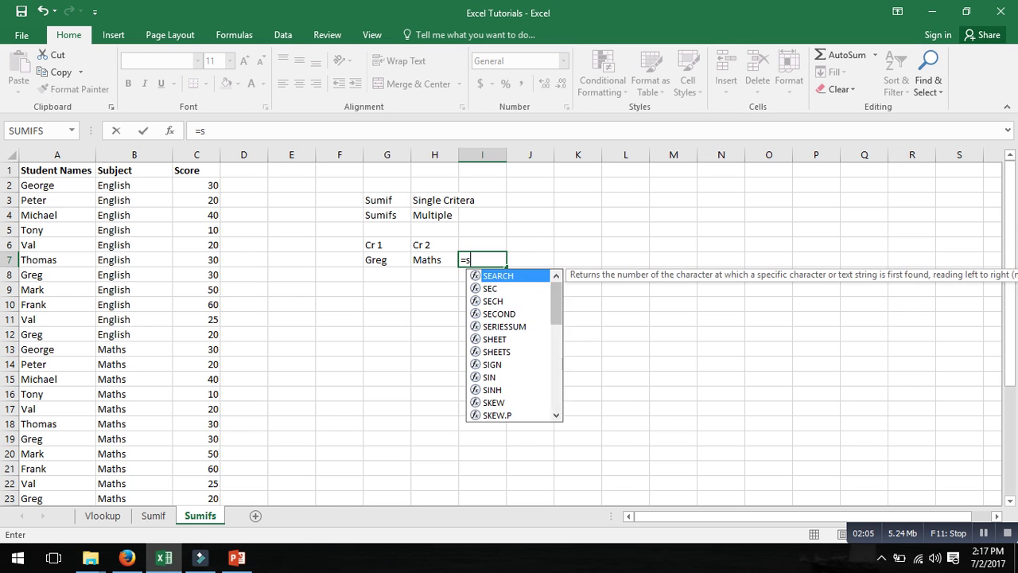
key(Escape)
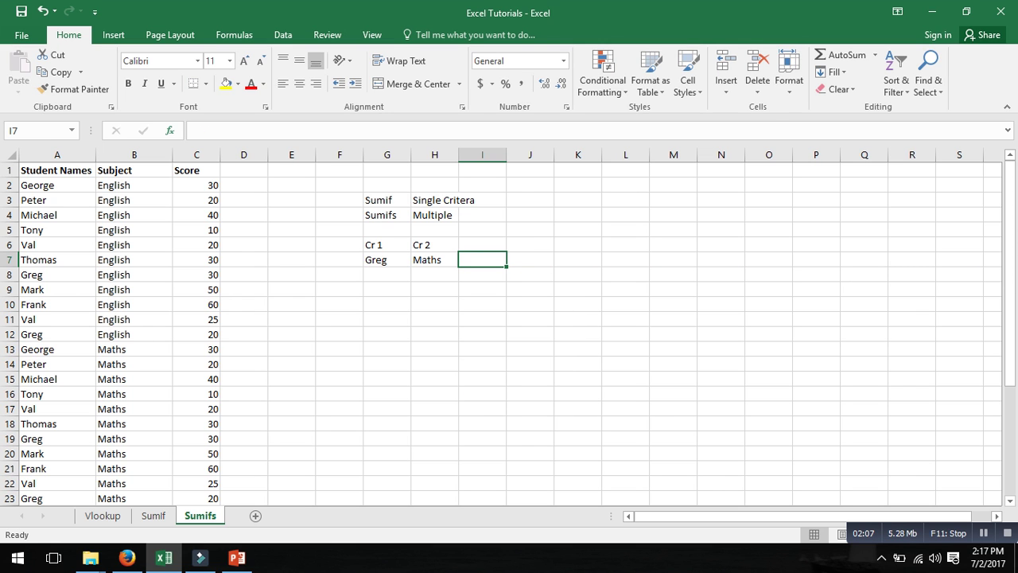
Step: Insert a SUMIFS function in I7 with sum range C:C, first criteria range A:A and criterion G7
key(shift+F3)
key(Return)
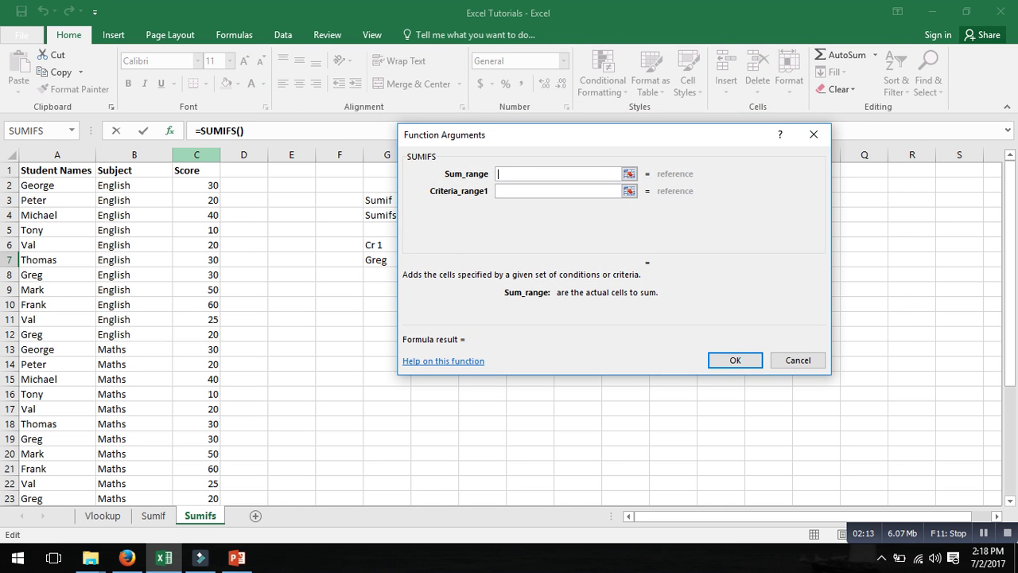
click(197, 154)
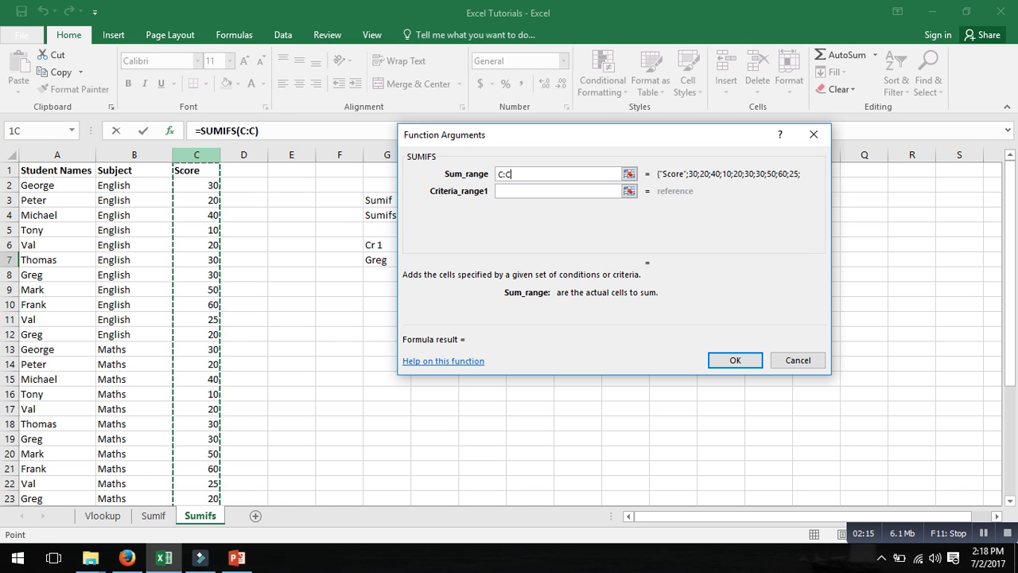
click(559, 191)
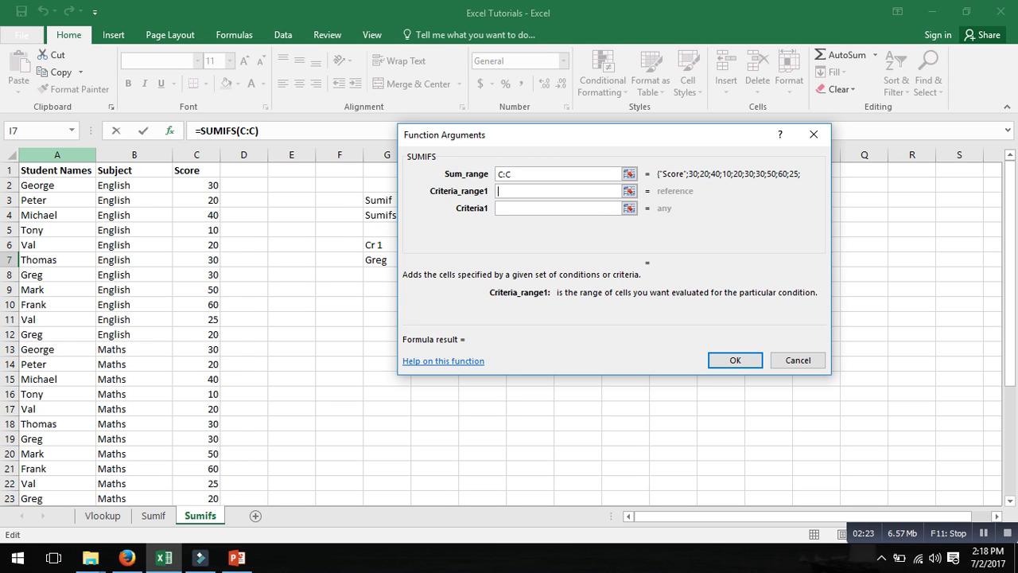
click(56, 154)
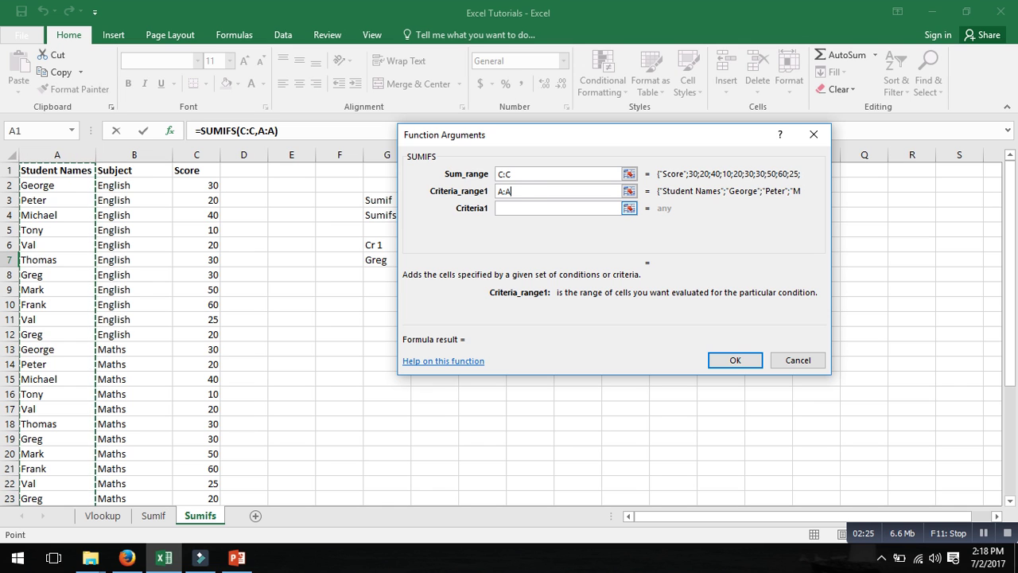
click(556, 209)
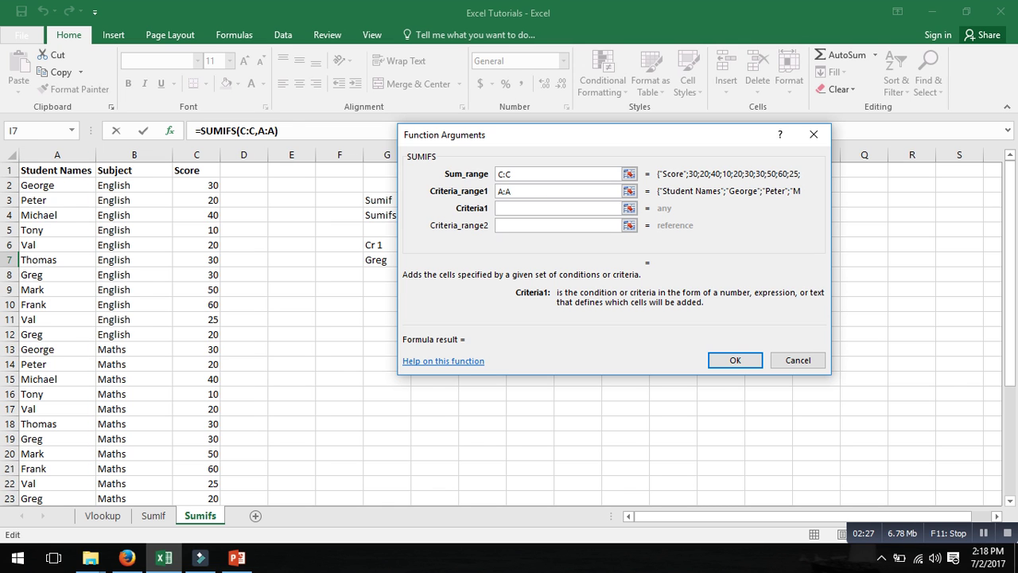
click(380, 260)
drag(588, 134, 773, 124)
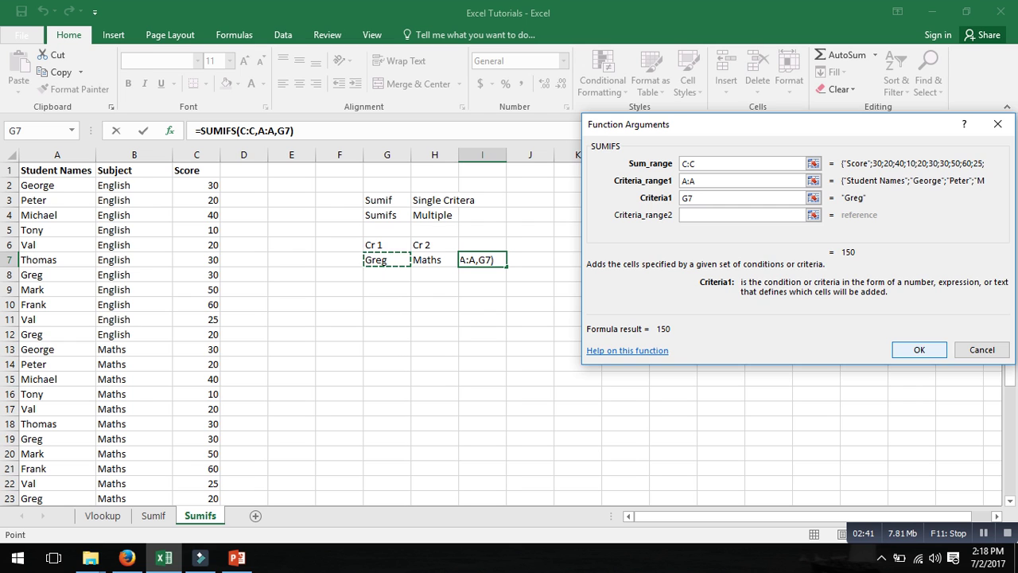
key(Return)
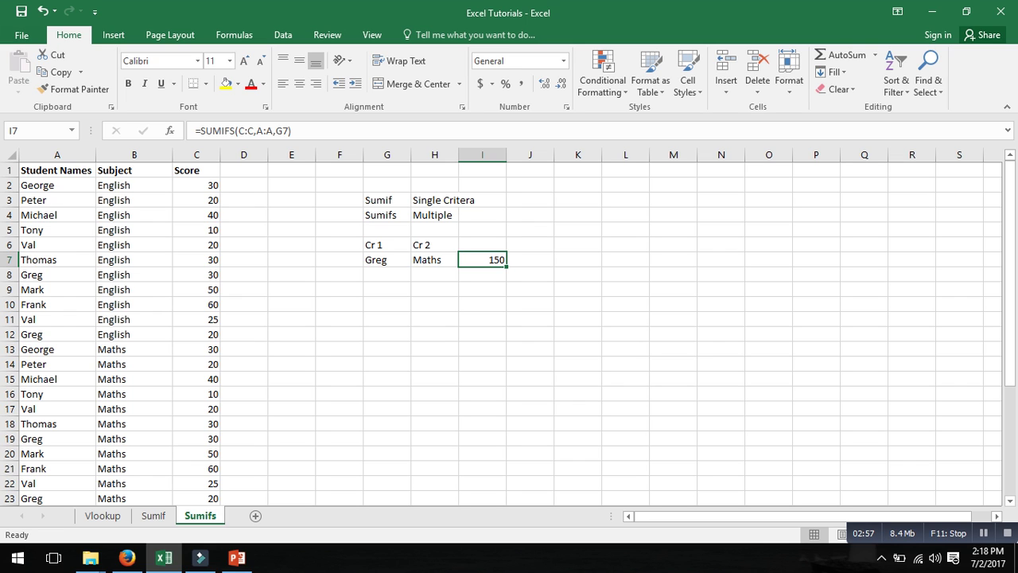
Step: Fill the Maths record in A19:C19, which matches the student name in G7, with yellow
click(386, 260)
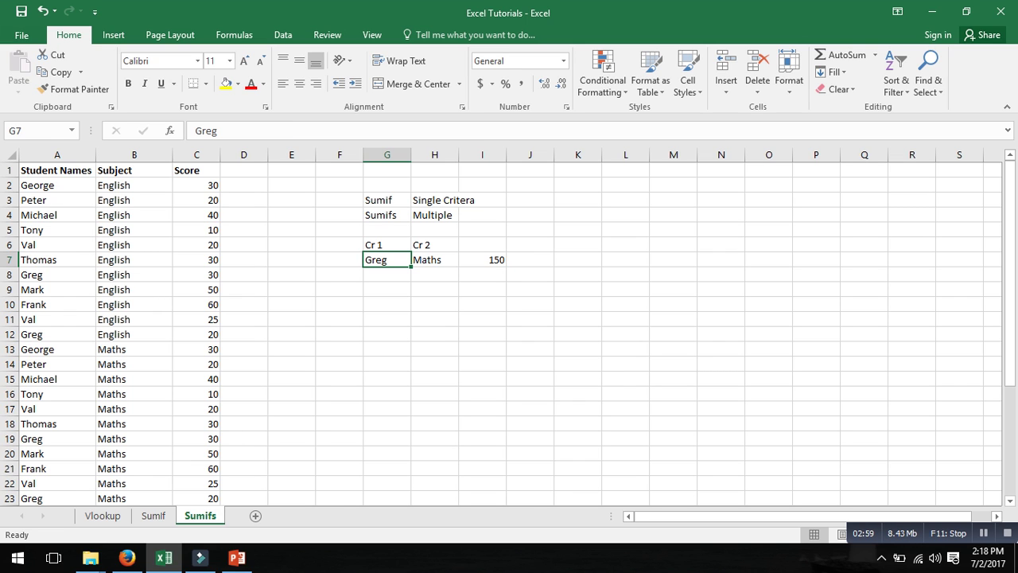
drag(36, 438, 199, 438)
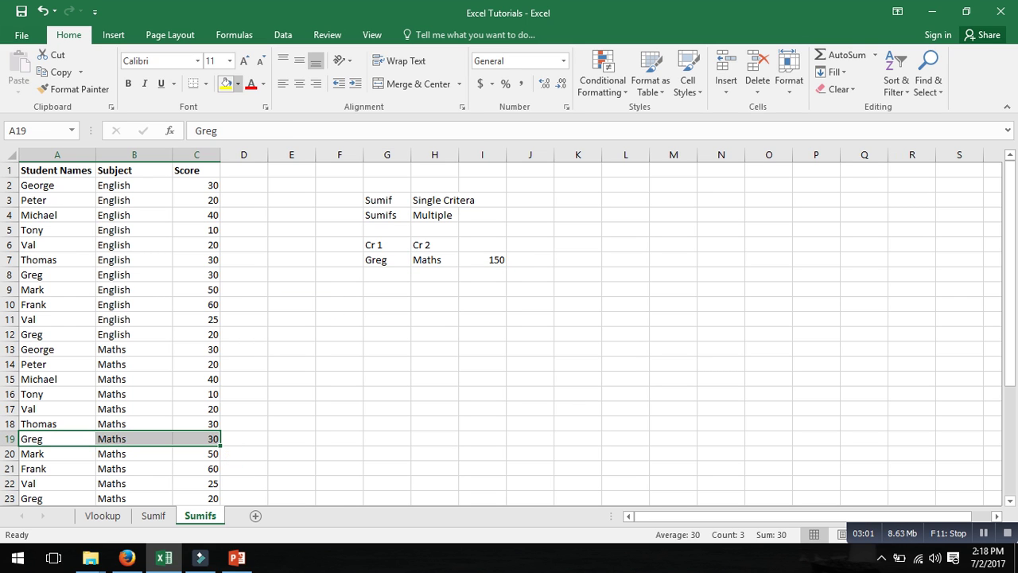
click(226, 83)
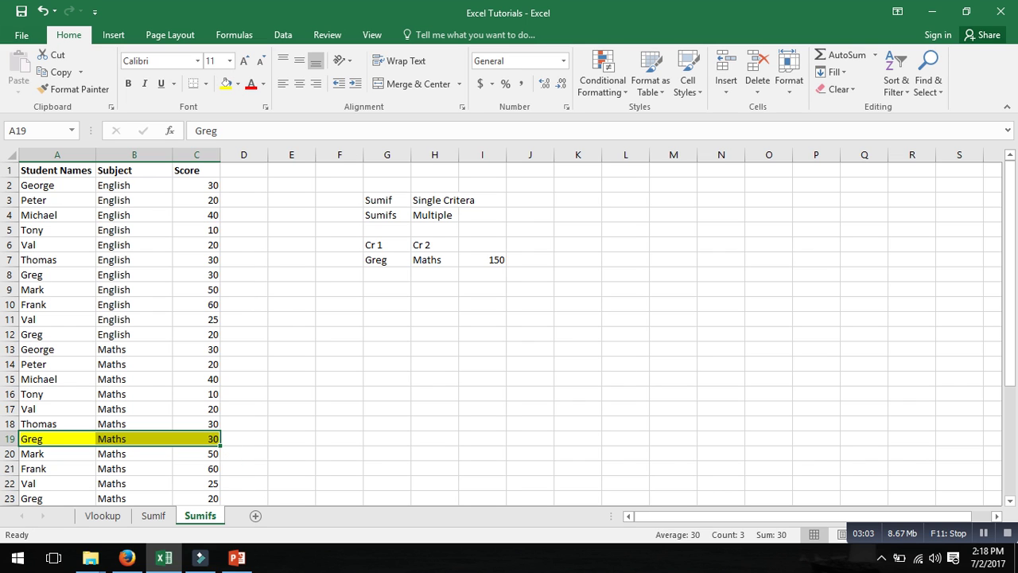
Step: Extend the SUMIFS function in I7 with second criteria range B:B and criterion H7
click(482, 260)
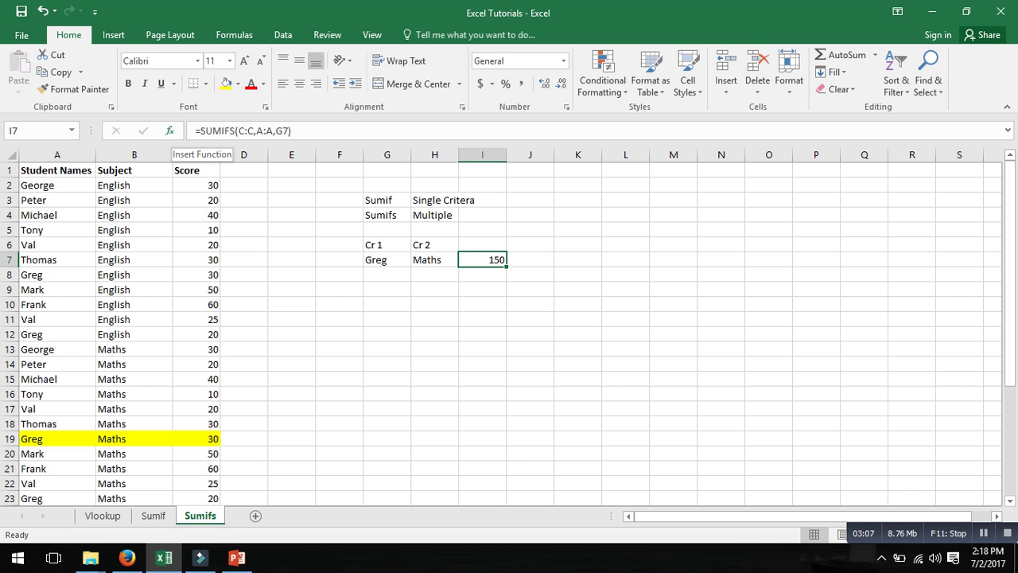
click(169, 130)
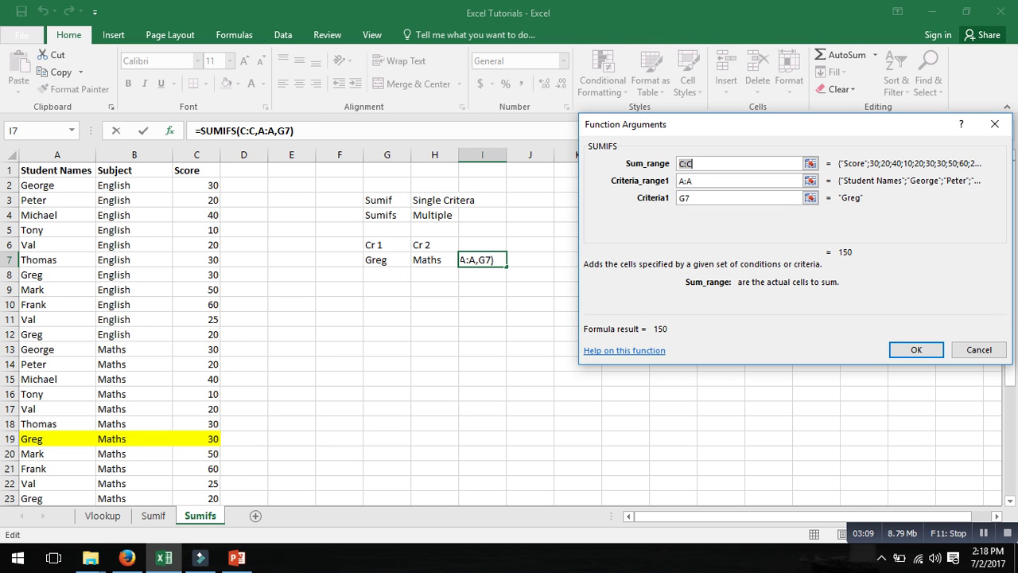
click(764, 198)
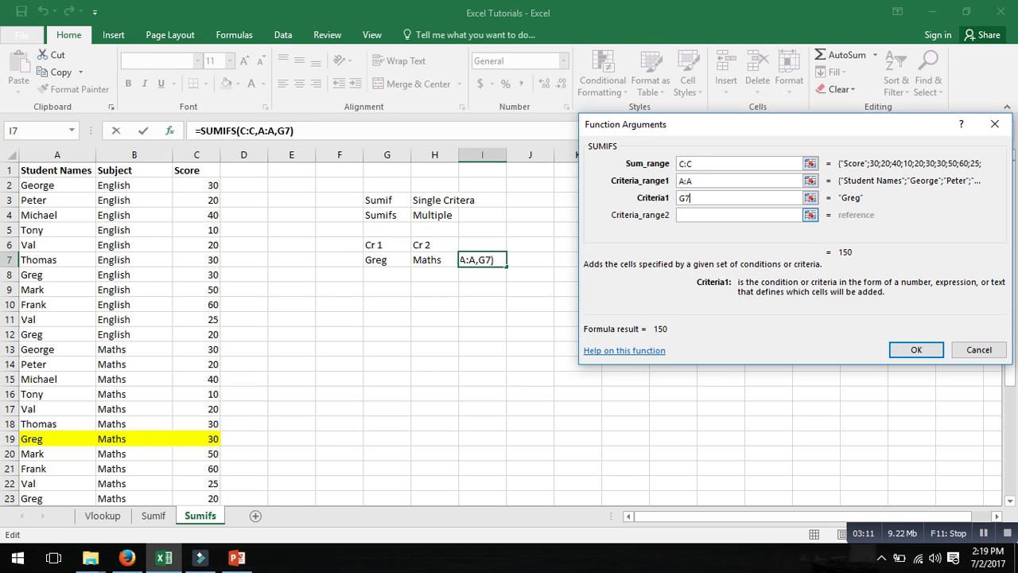
click(740, 215)
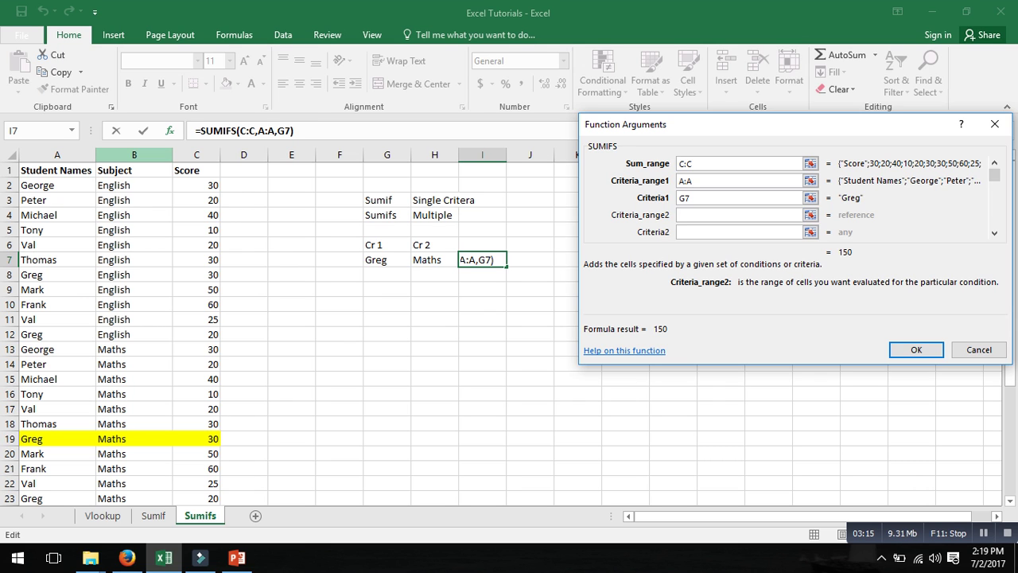
click(134, 154)
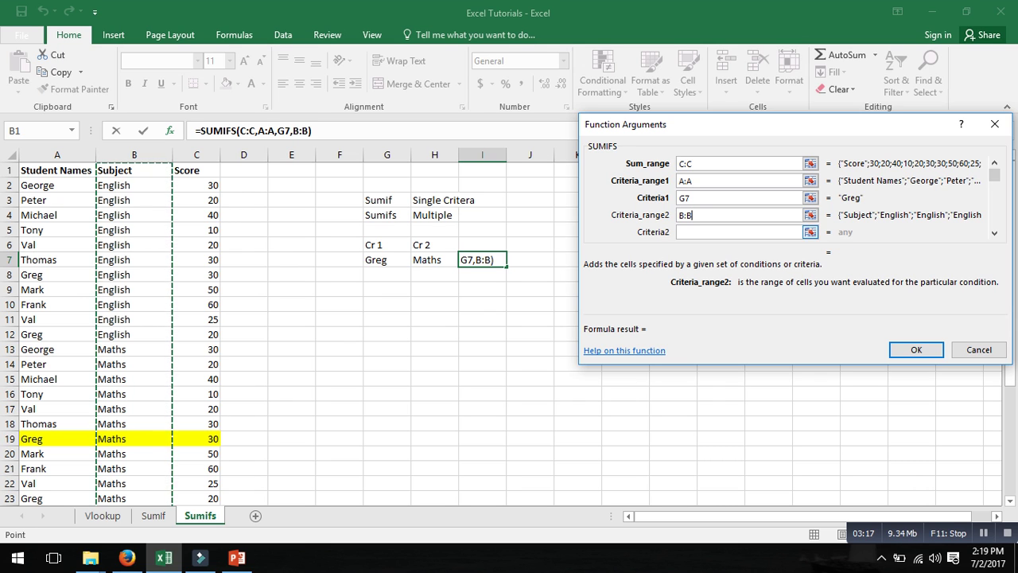
click(740, 232)
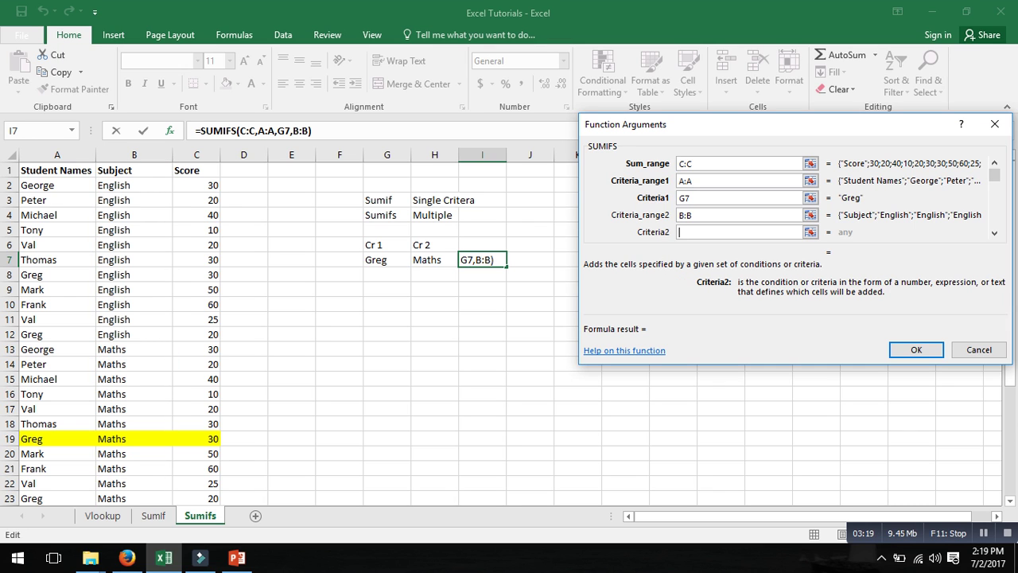
click(421, 260)
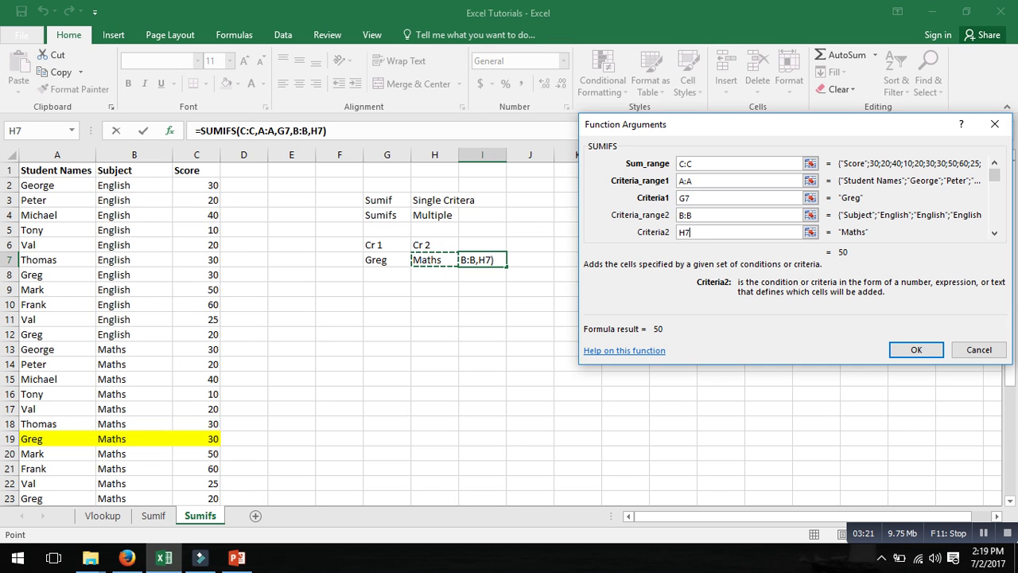
click(915, 350)
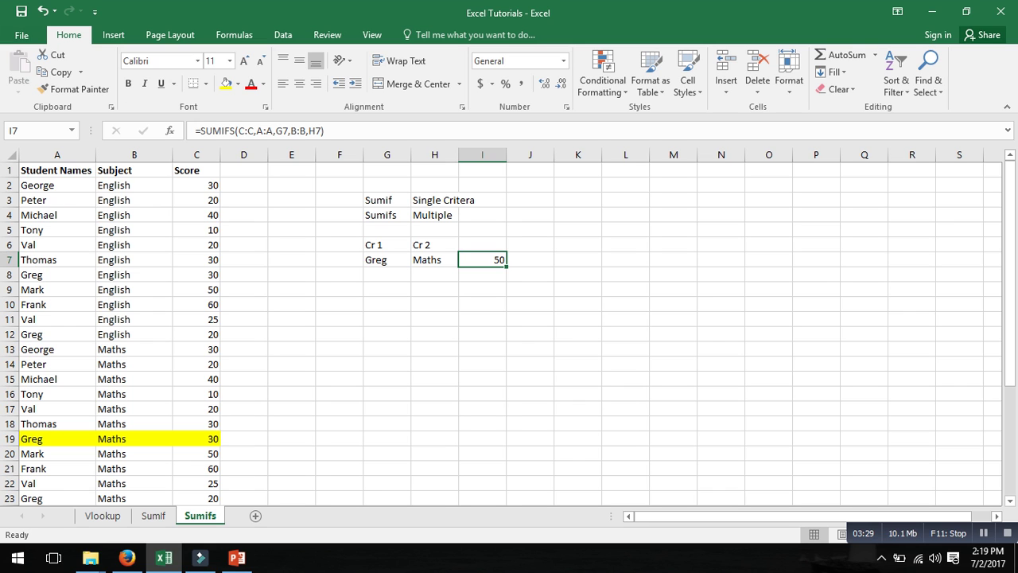
Step: Add filters to the headings of columns A to C in the student score table
drag(40, 438, 201, 438)
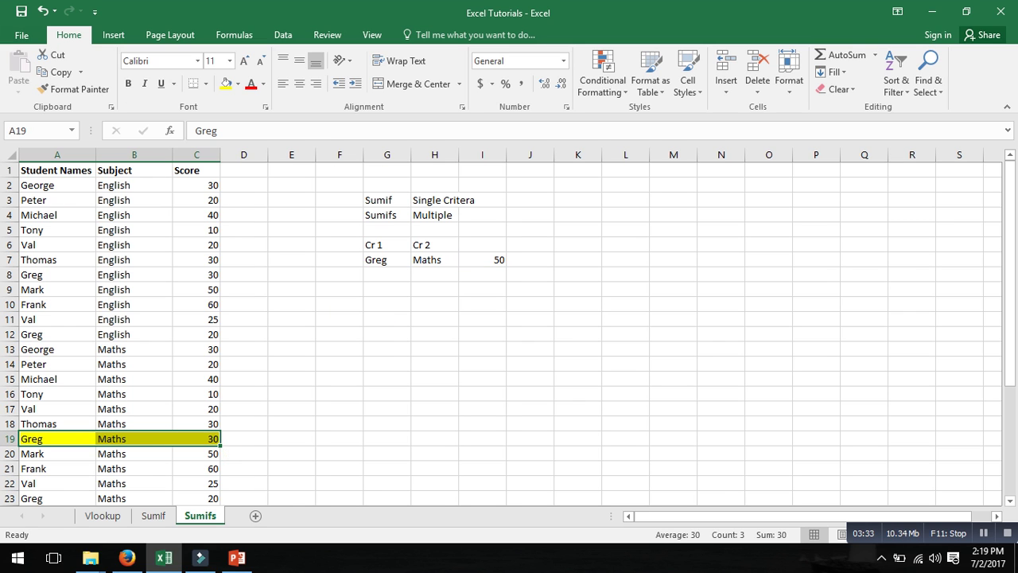
drag(57, 154, 219, 154)
key(alt+d)
key(f)
key(f)
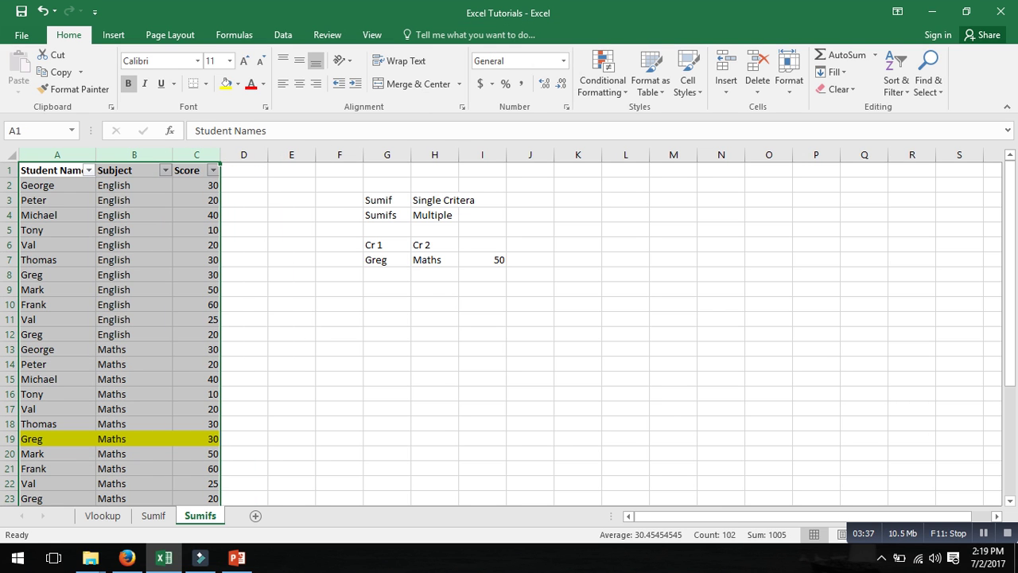
Step: Filter the Student Names column to only the student named in G7
key(alt+Down)
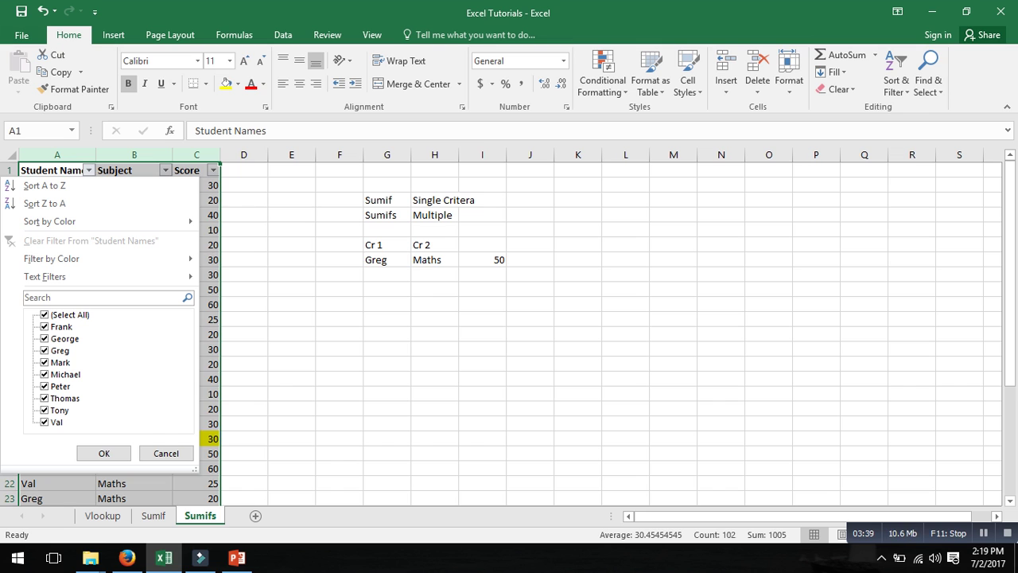
key(space)
key(Down)
key(Down)
key(Down)
key(space)
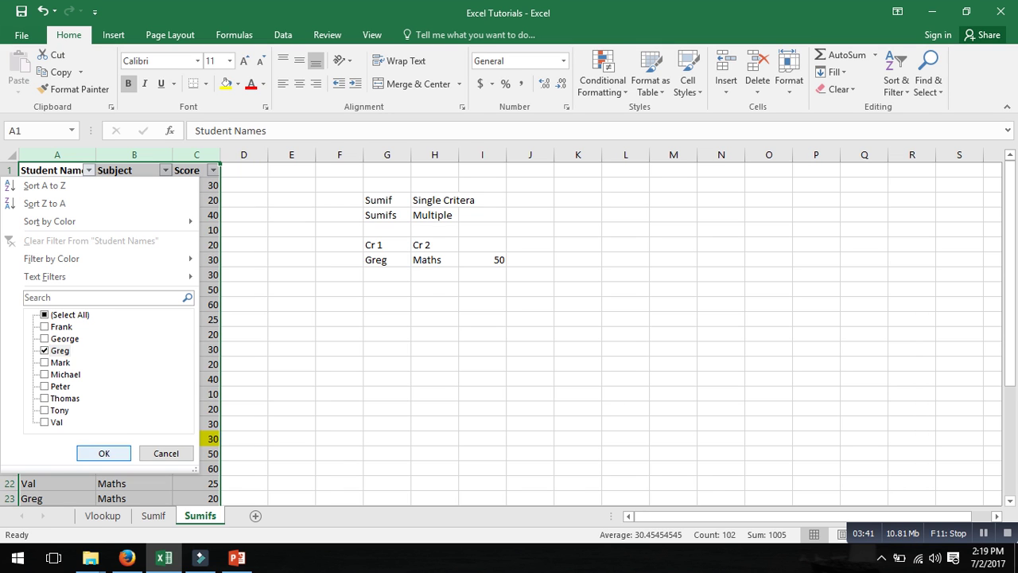
key(Return)
Step: Filter the Subject column to Maths only and select the remaining scores to check their sum
key(alt+Down)
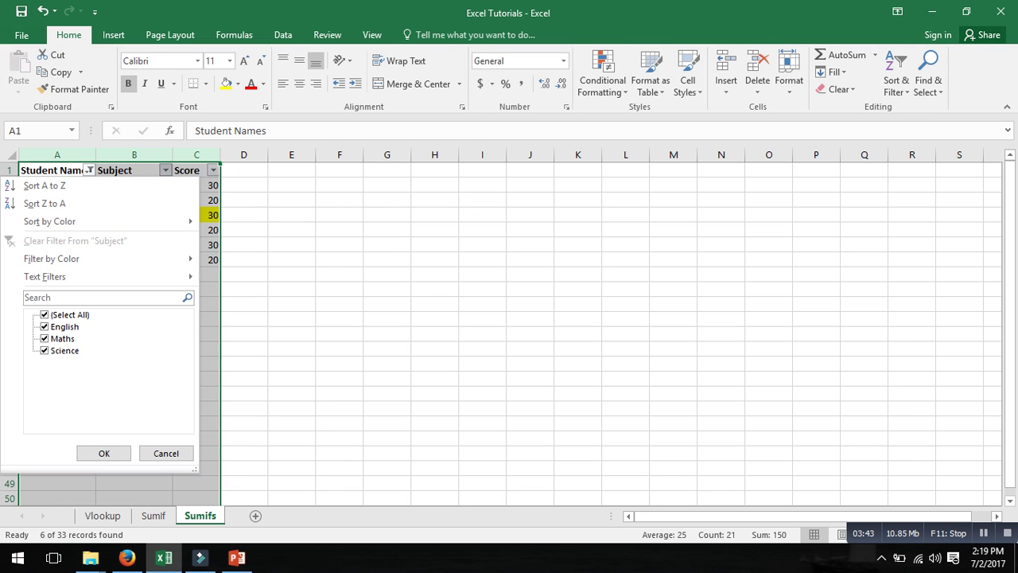
key(space)
key(Down)
key(Down)
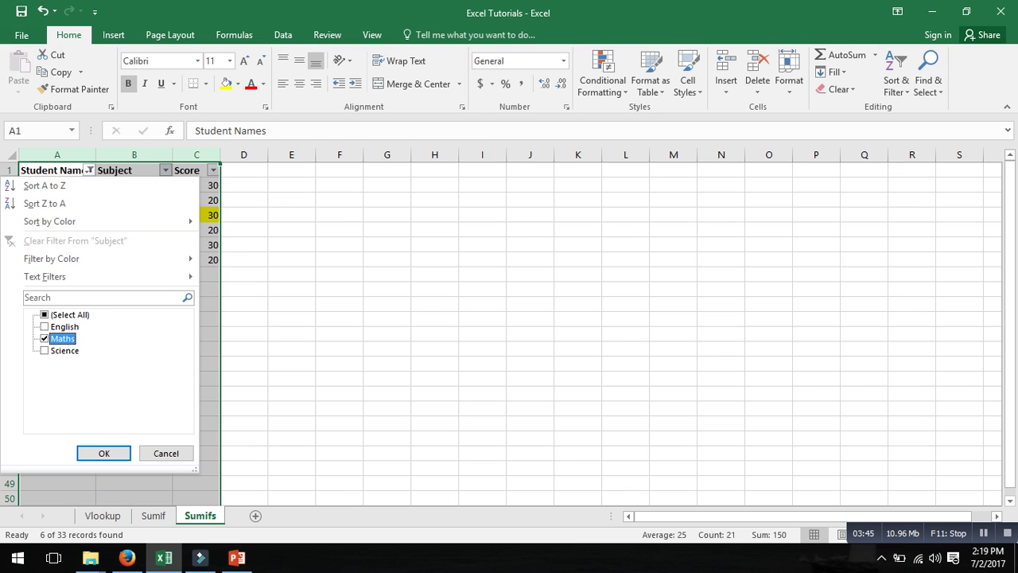
key(space)
key(Return)
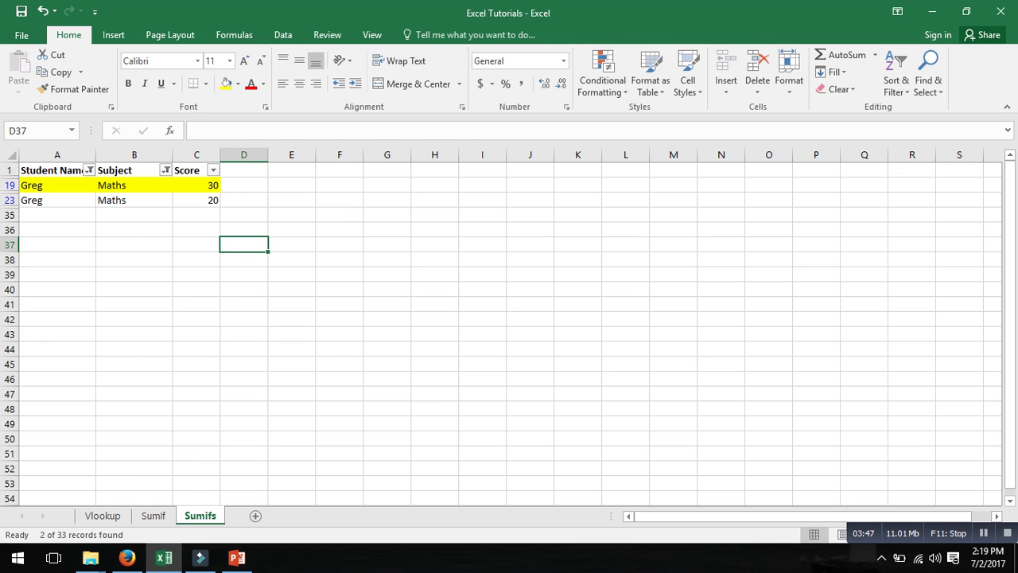
drag(196, 185, 196, 200)
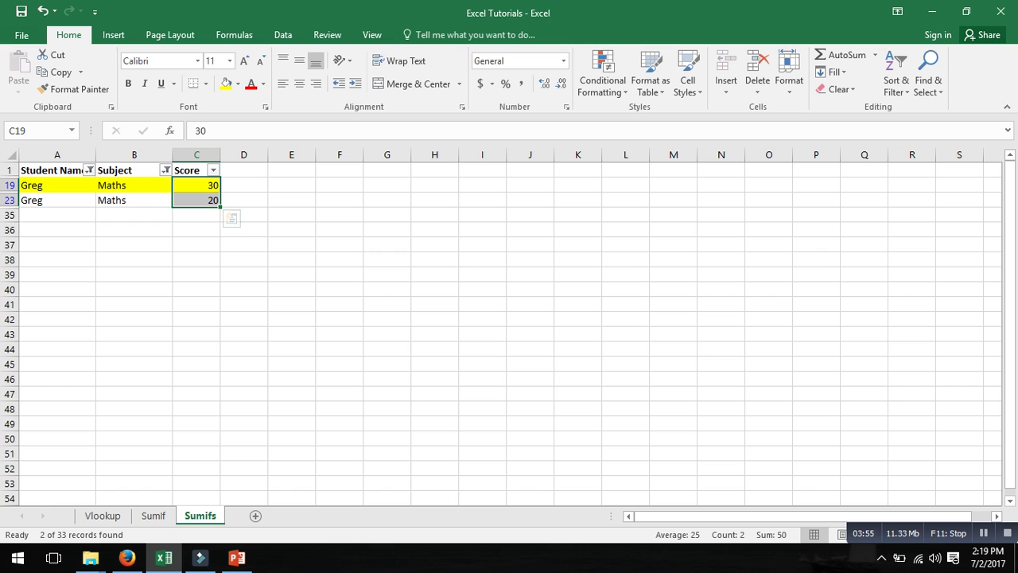
Step: Show all records of the score table again and return to the SUMIFS result in I7
key(alt+d)
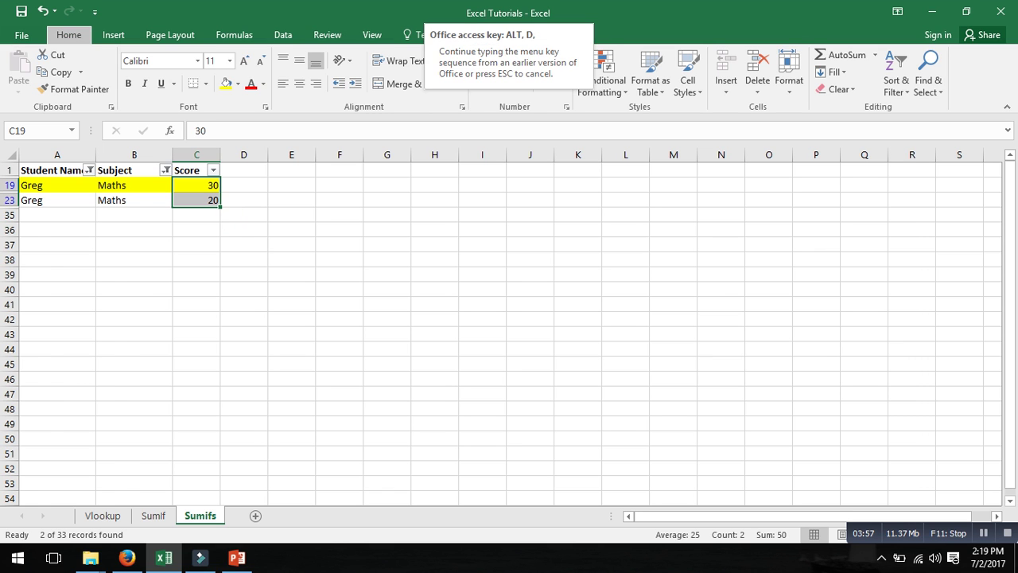
key(f)
key(s)
click(481, 260)
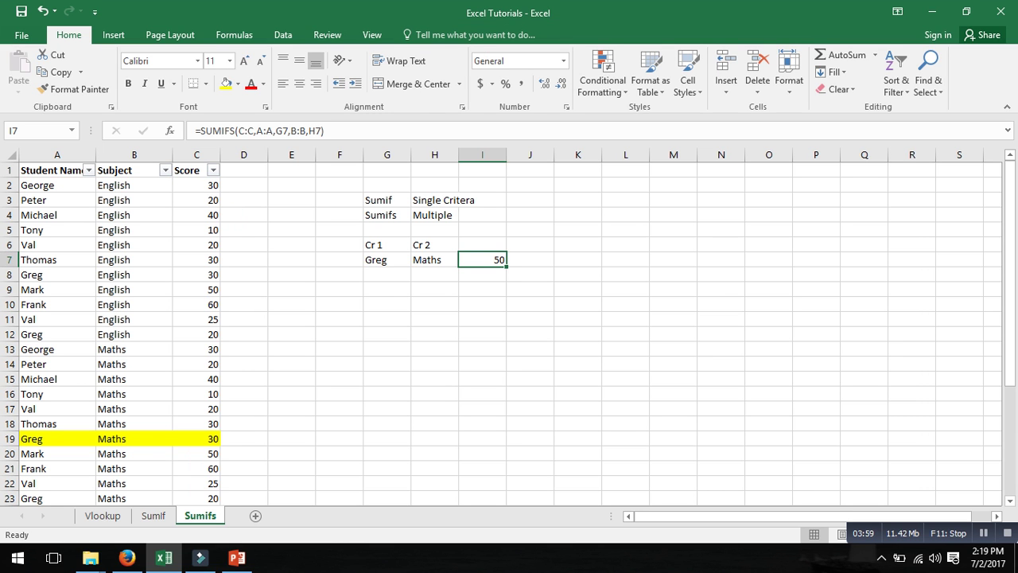
Step: Start a SUMIFS formula in J7 with sum range C:C and the first criteria pair, Subject column B:B matched to H7
click(531, 260)
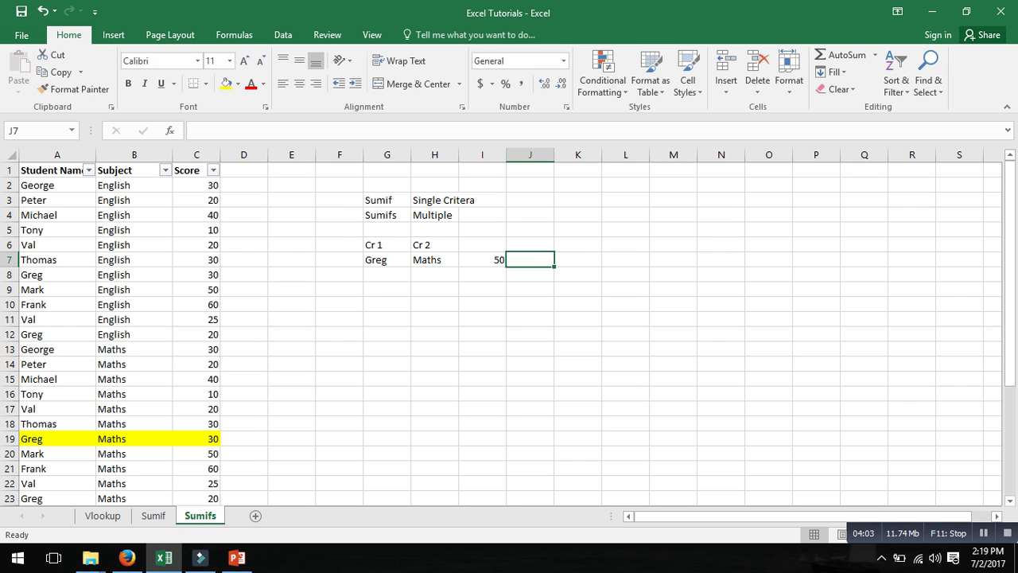
text(=)
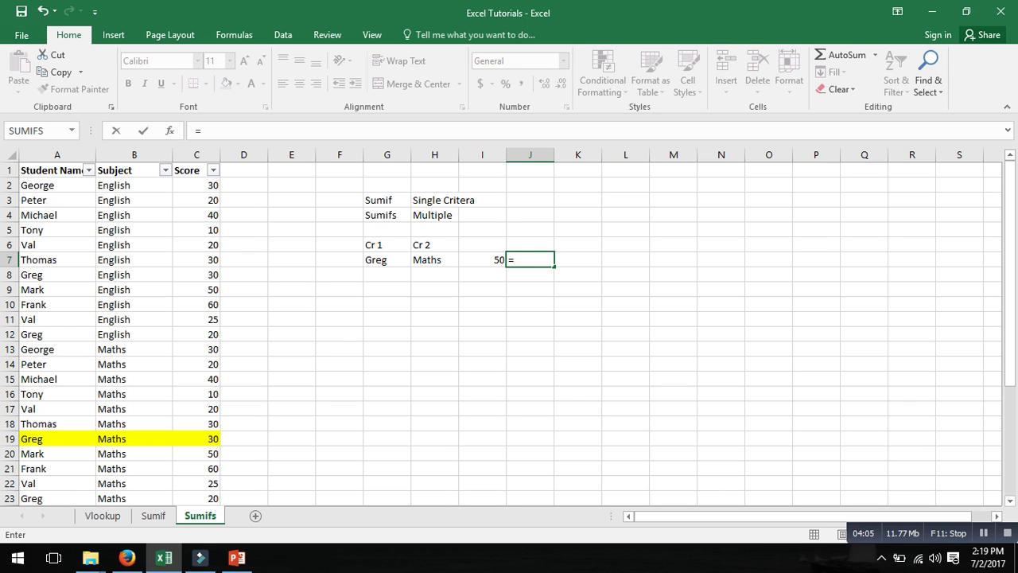
text(sumif)
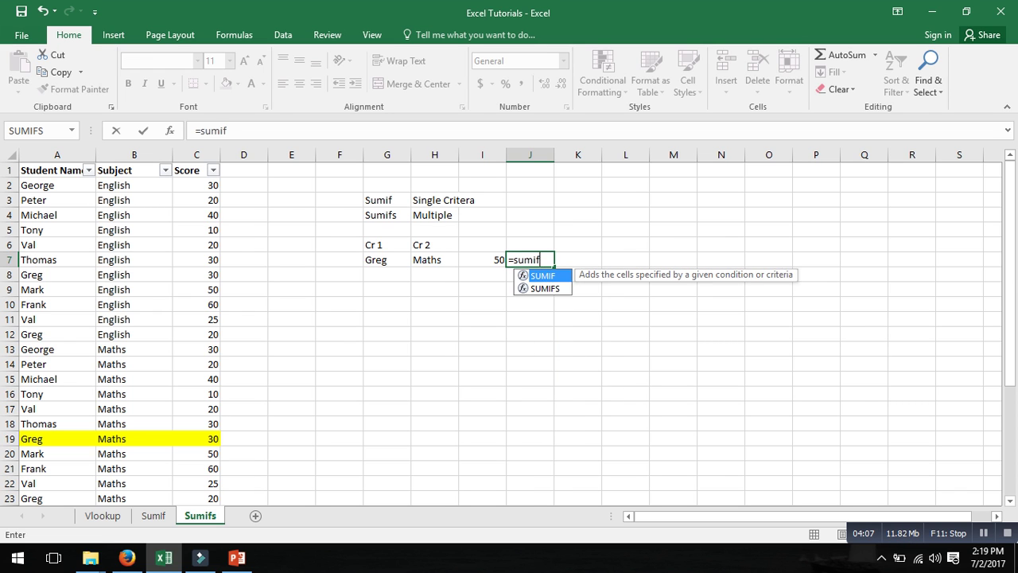
text(s()
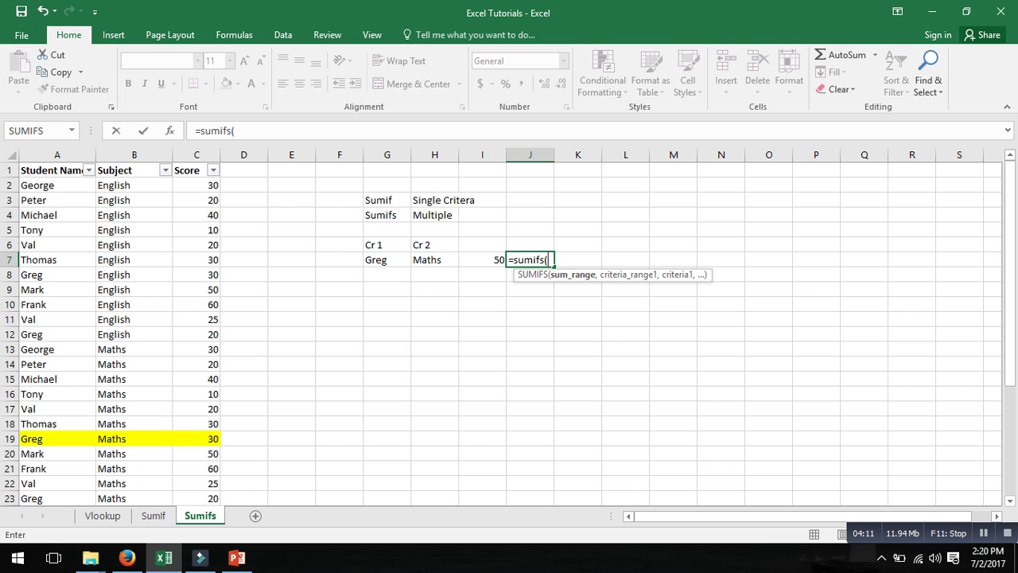
click(196, 155)
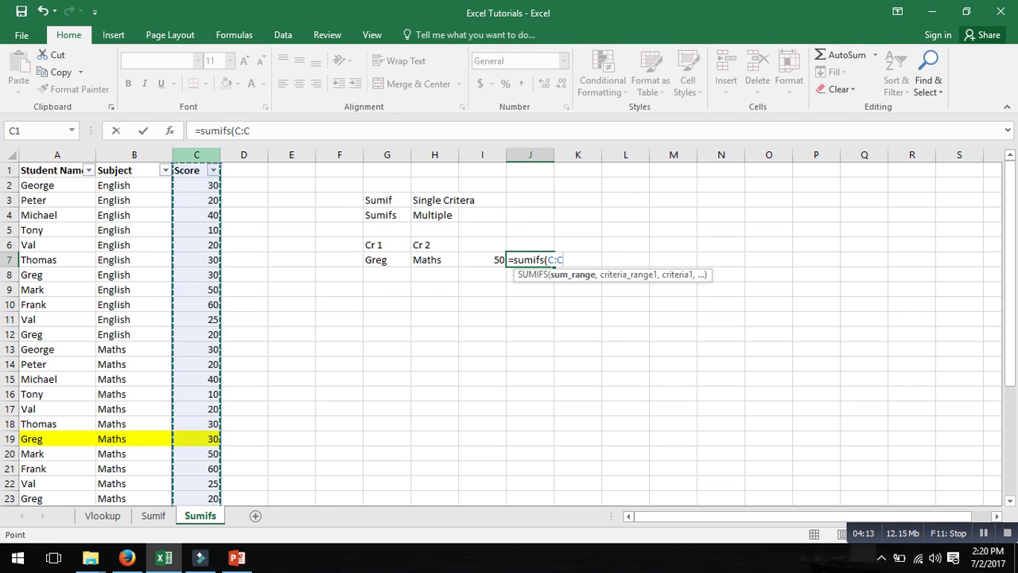
text(,)
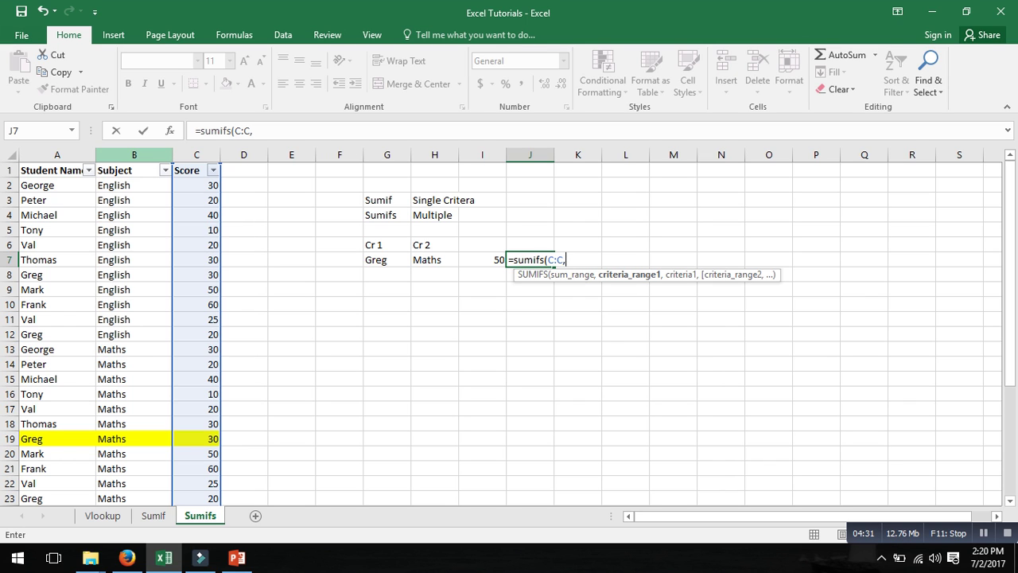
click(133, 154)
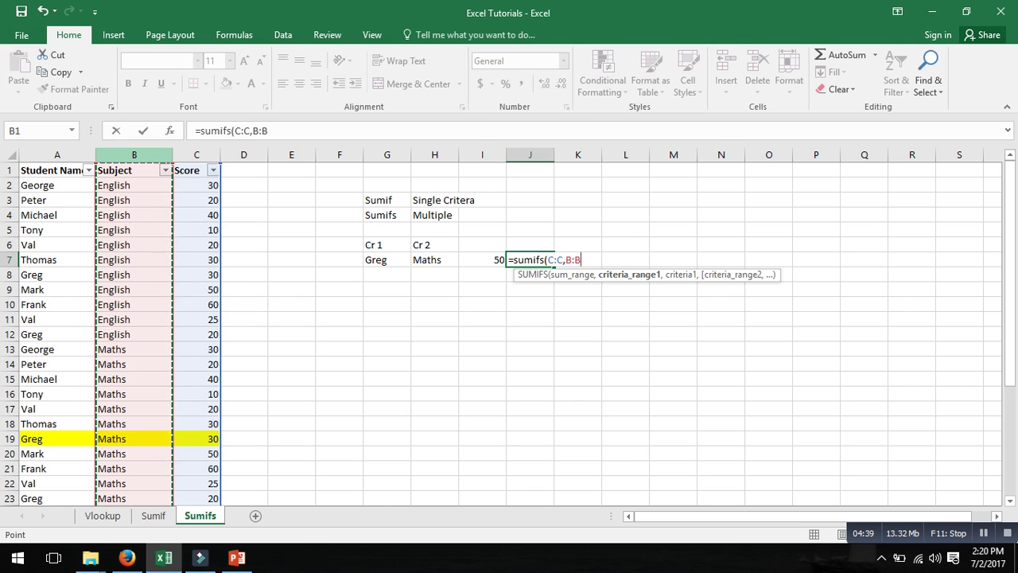
text(,)
click(435, 260)
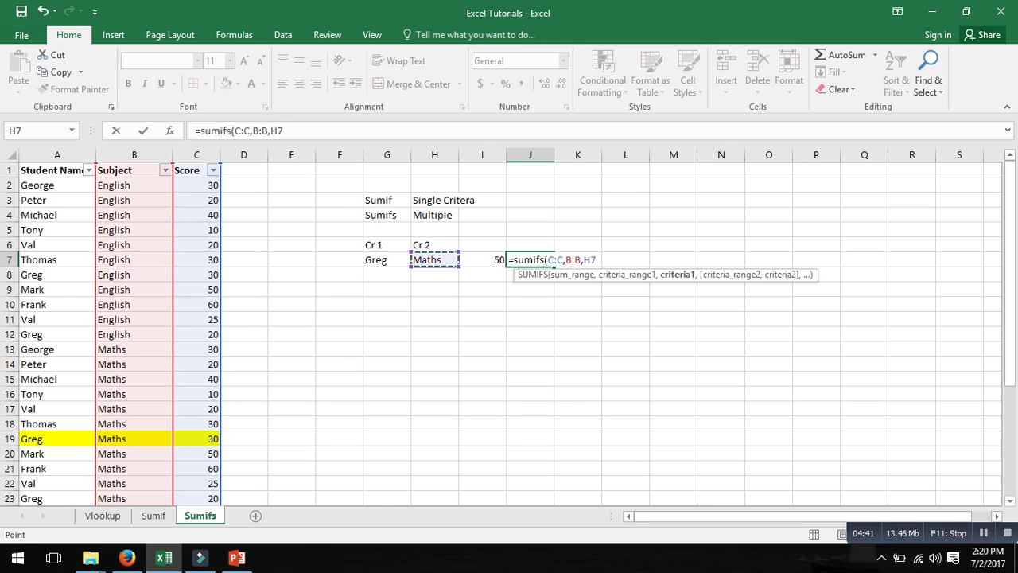
Step: Complete the J7 formula with the second criteria pair, Student Names column A:A matched to G7, and compare it with I7
text(,)
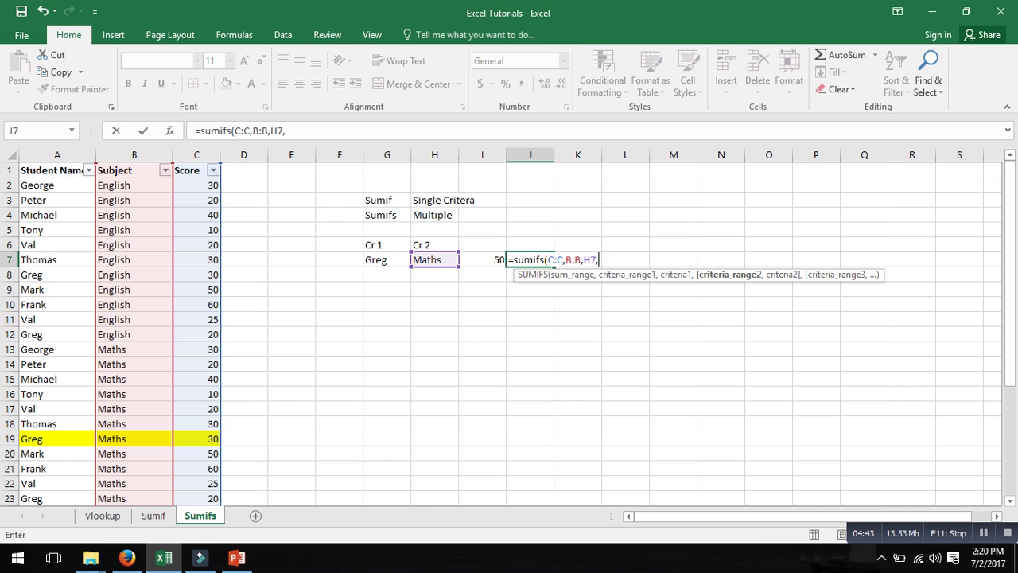
click(57, 154)
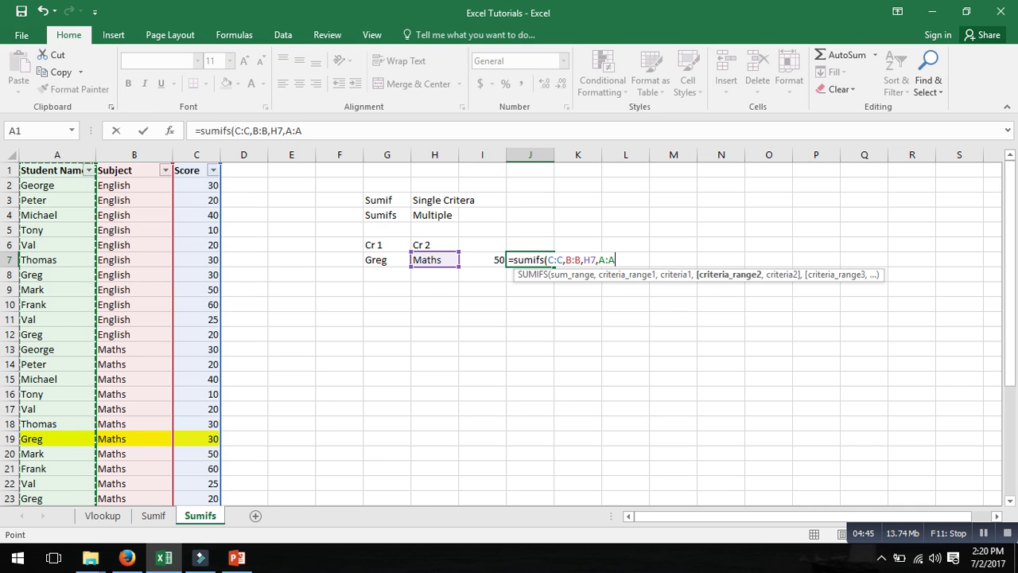
text(,)
click(388, 260)
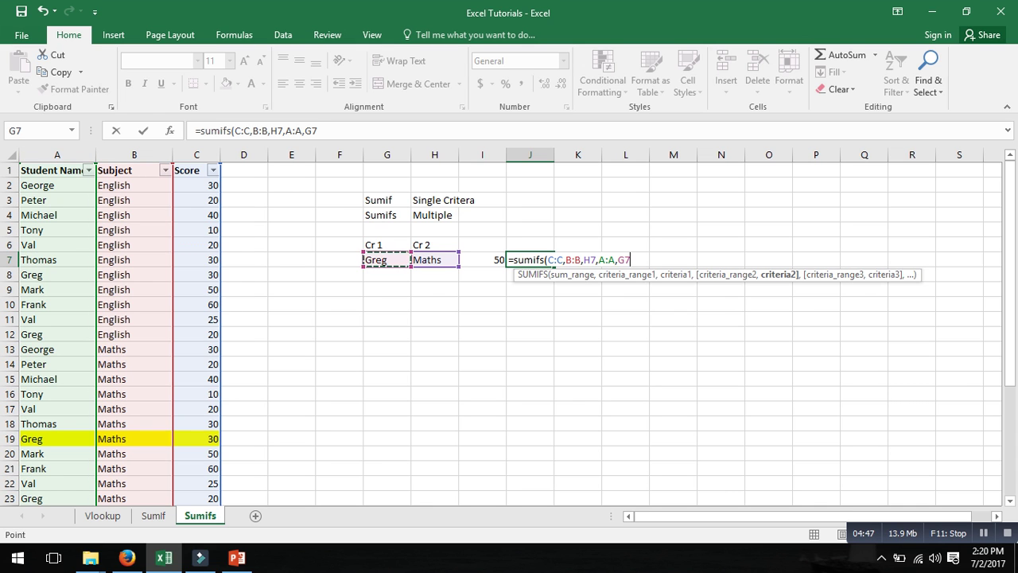
key(Return)
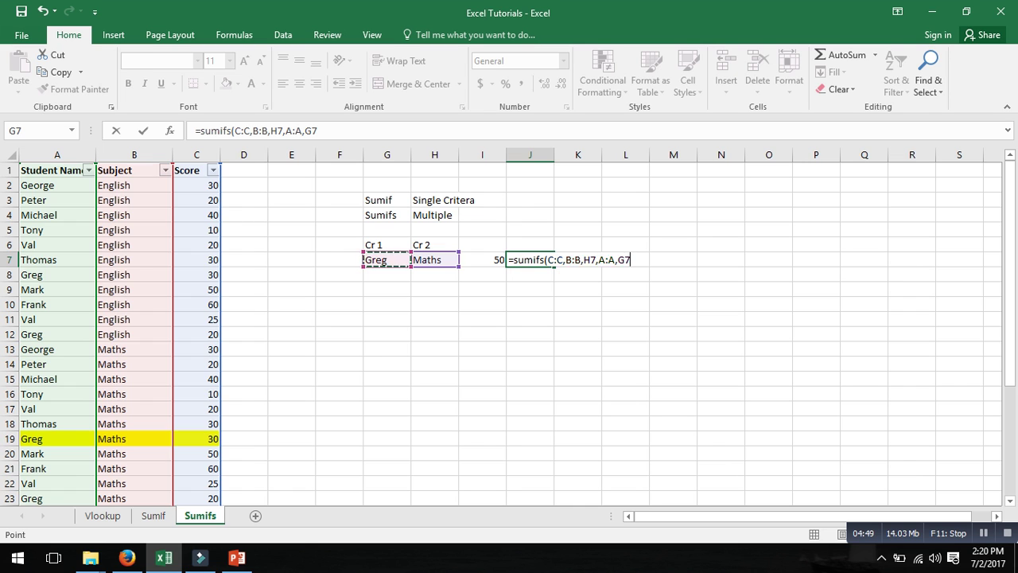
key(Up)
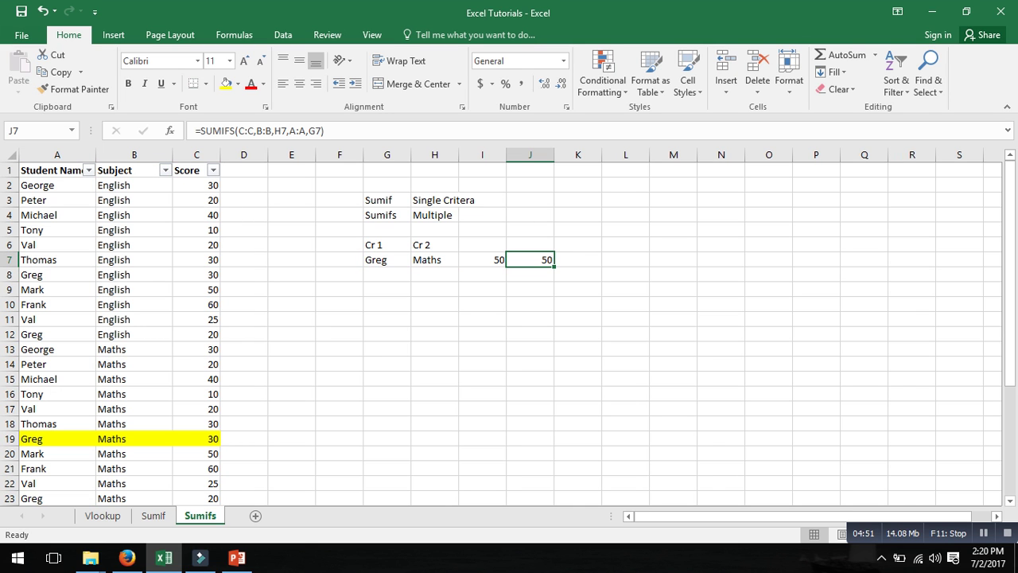
key(Left)
key(Right)
Step: Add a second criteria set by entering another student's name in G9 and English in H9
click(388, 289)
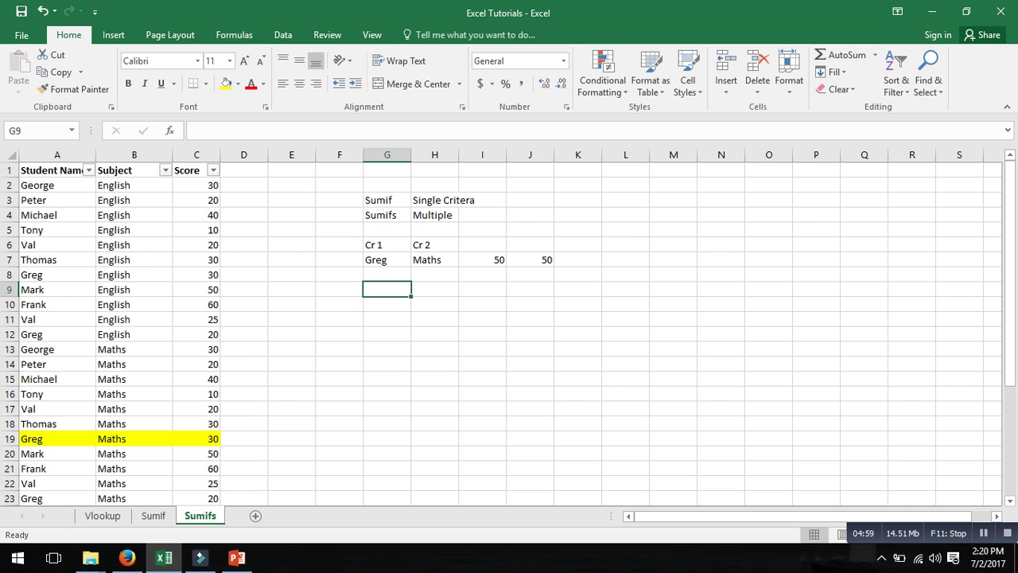
text(frank)
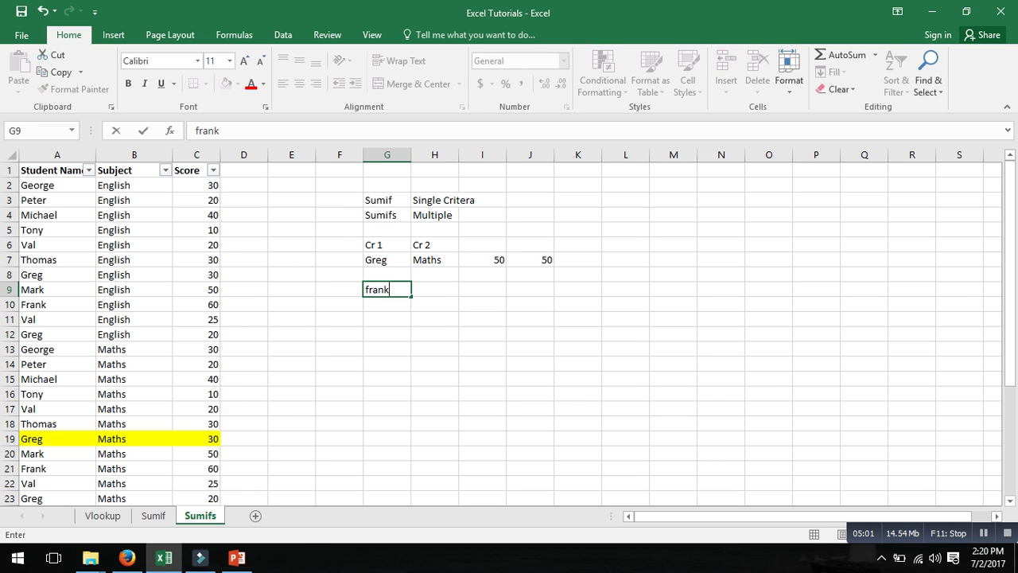
key(Return)
key(Right)
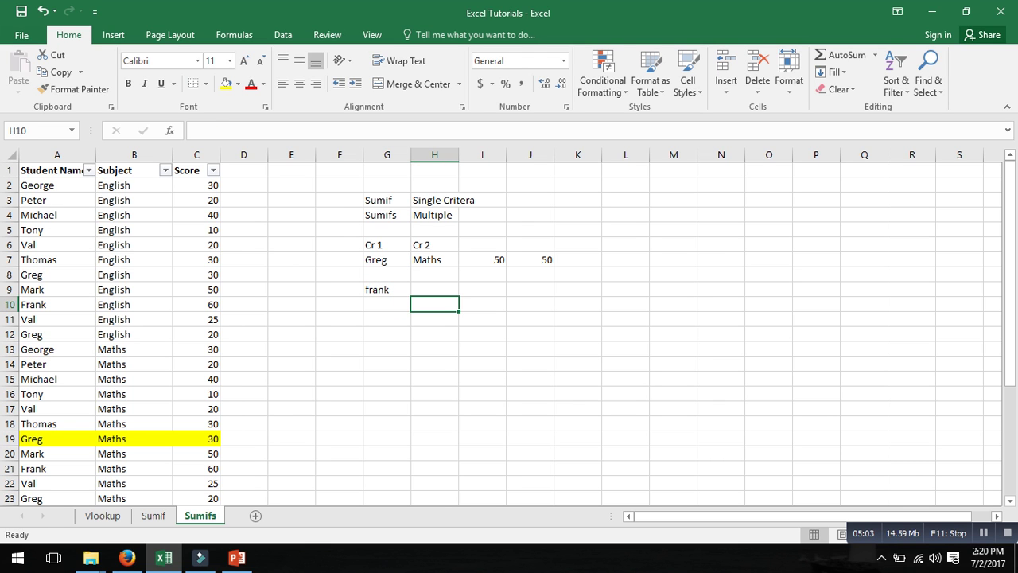
key(Up)
text(Engl)
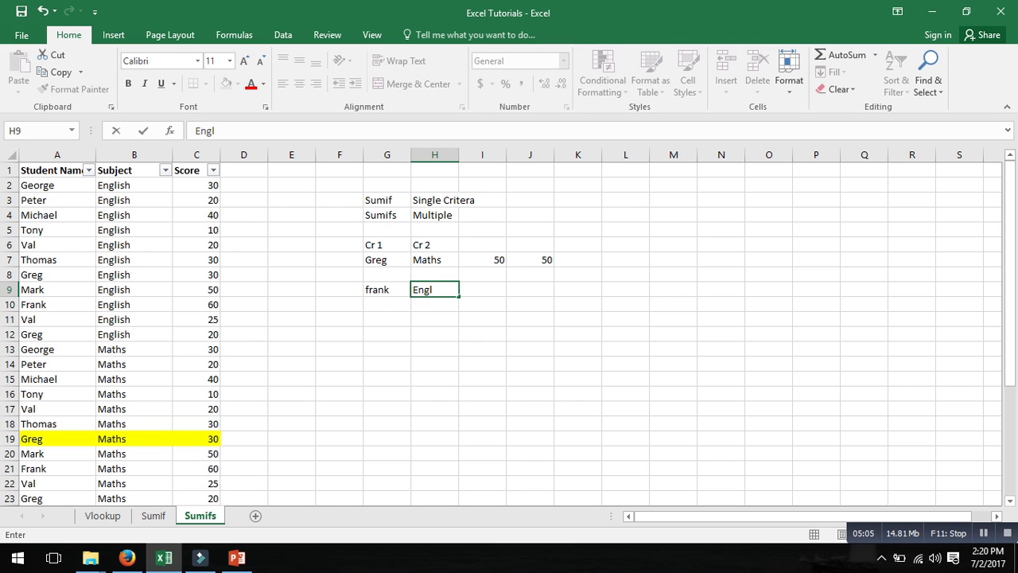
text(ish)
key(Return)
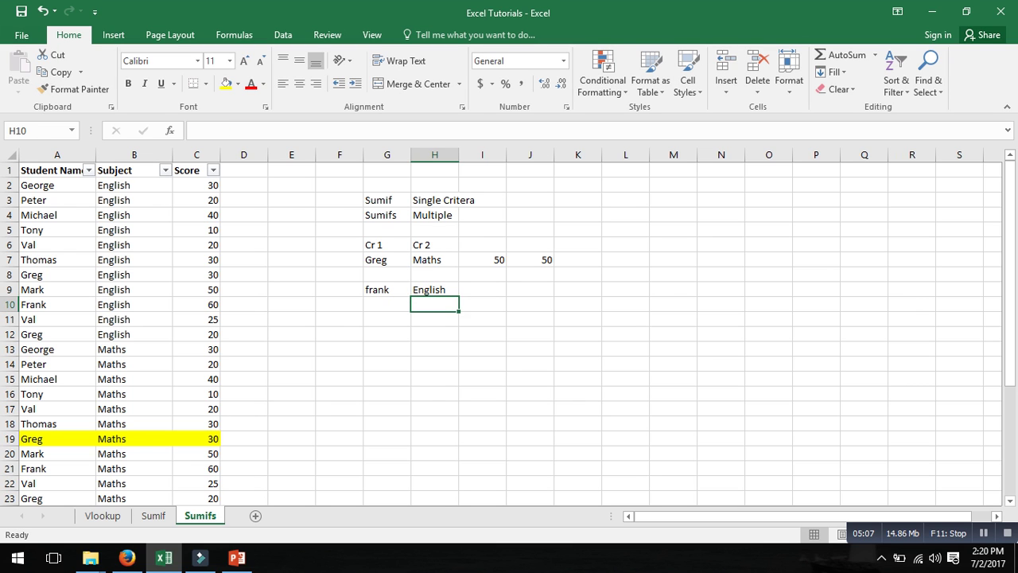
Step: Start a SUMIFS formula in J9 with sum range C:C and the first criteria pair, column A:A matched to G9
key(shift+Right)
key(Up)
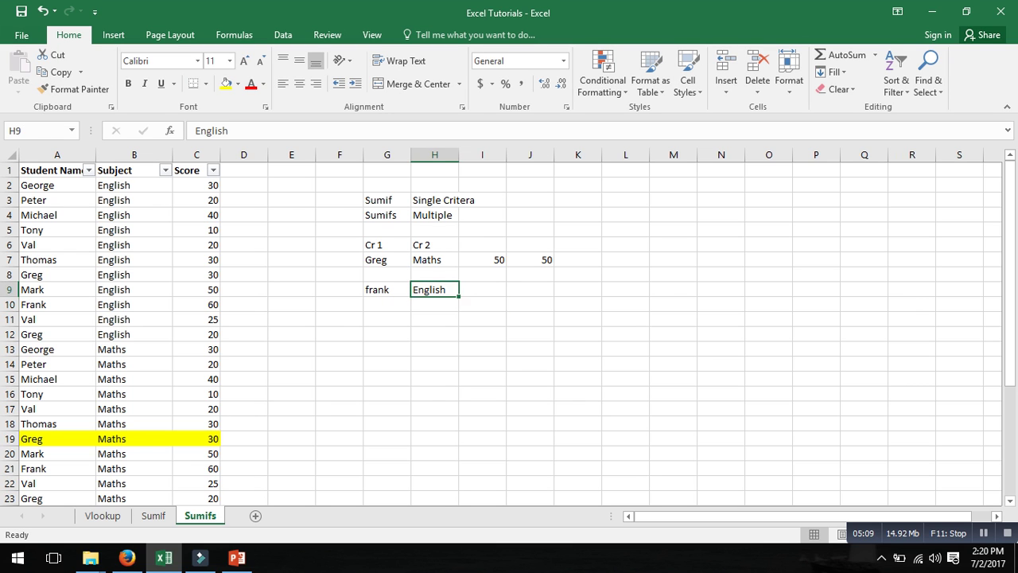
key(Right)
key(Right)
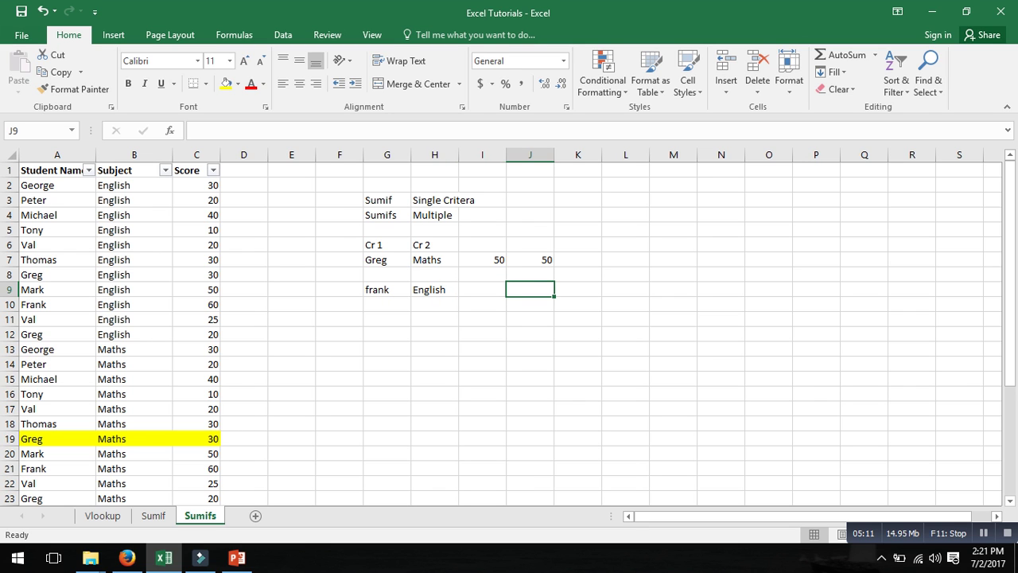
text(=sum)
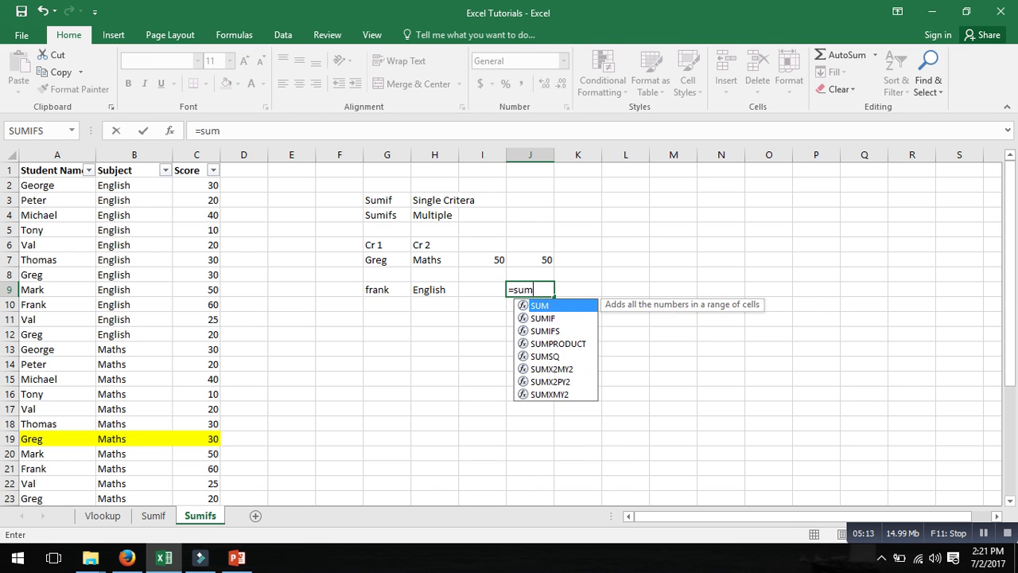
text(ifs()
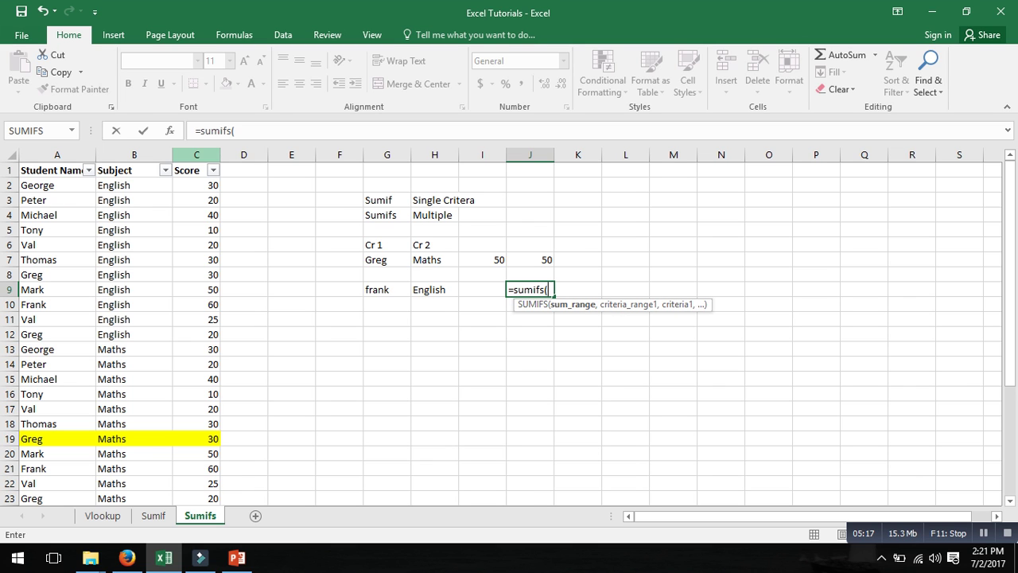
click(196, 155)
text(,)
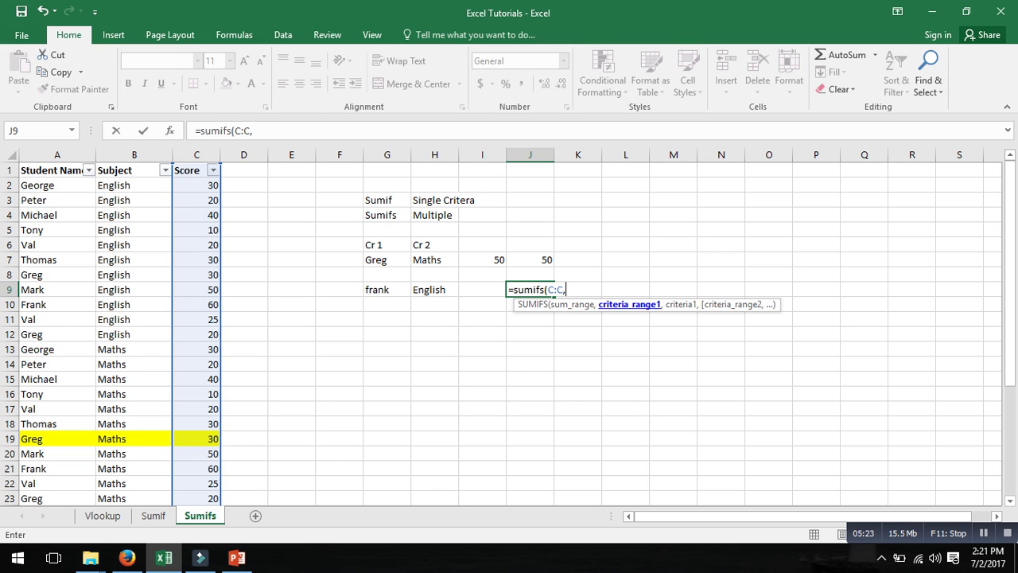
click(57, 155)
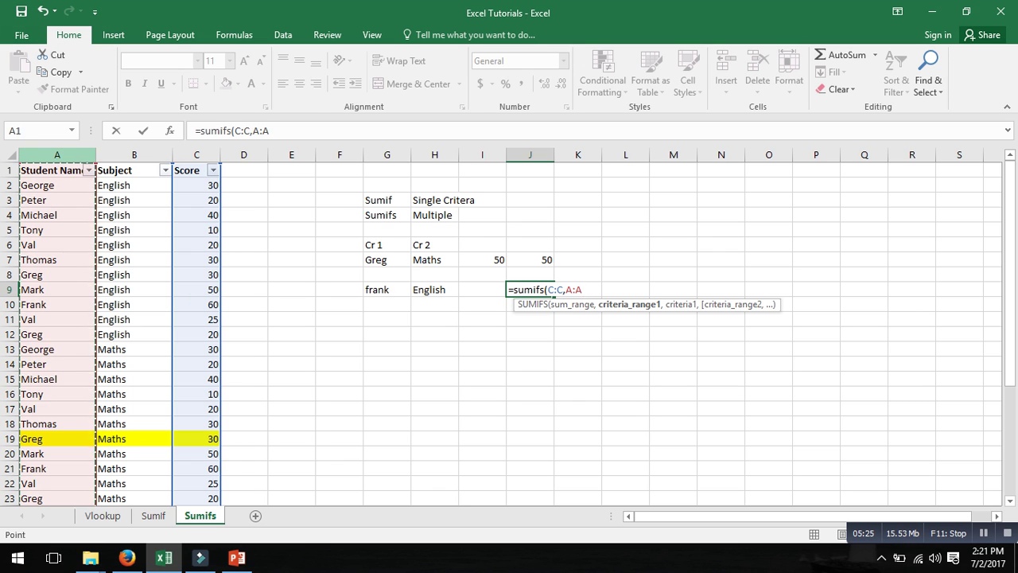
text(,)
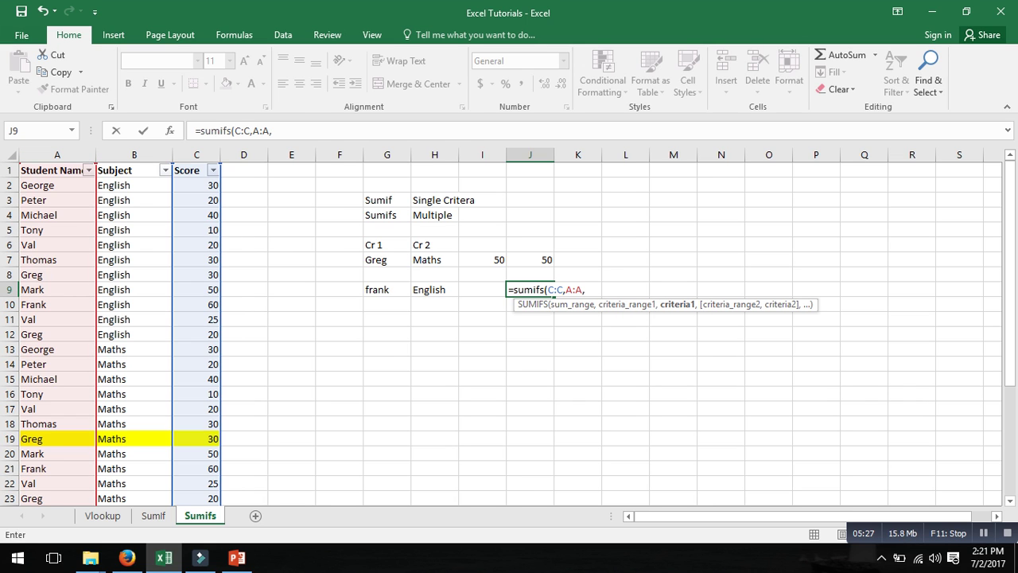
click(364, 289)
Step: Complete the J9 formula with the second criteria pair, Subject column B:B matched to H9, and return to its result
text(,)
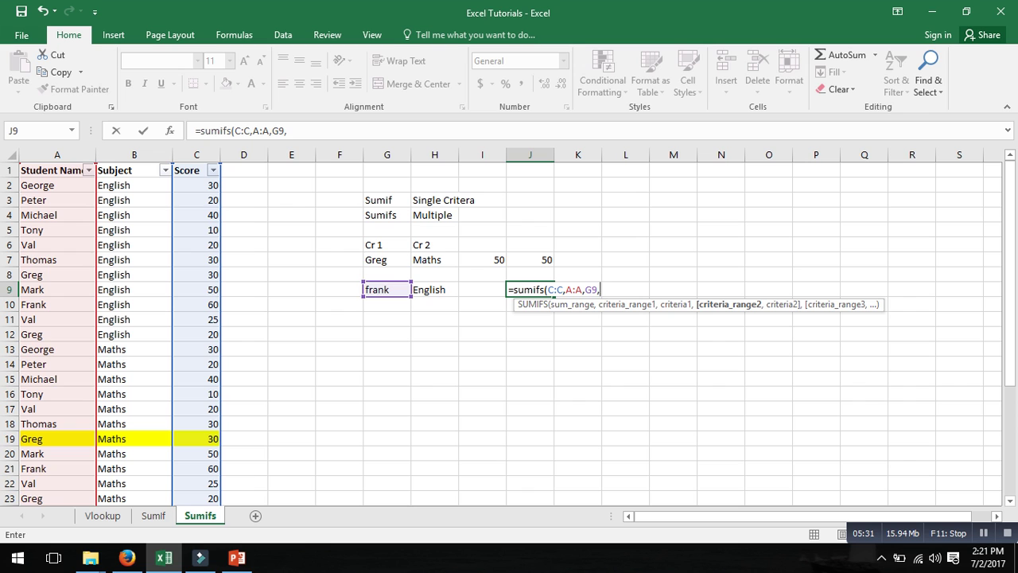
click(133, 155)
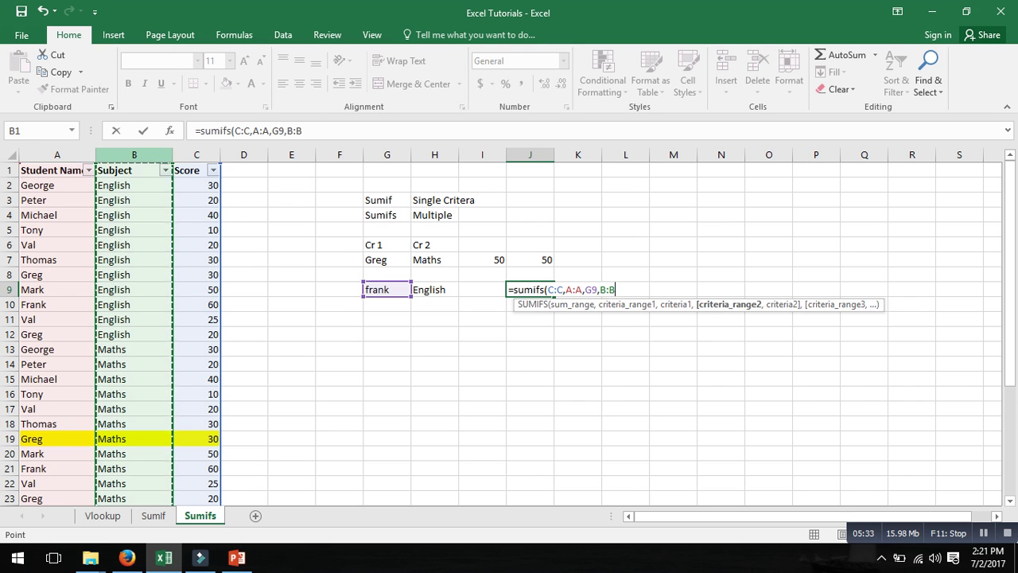
text(,)
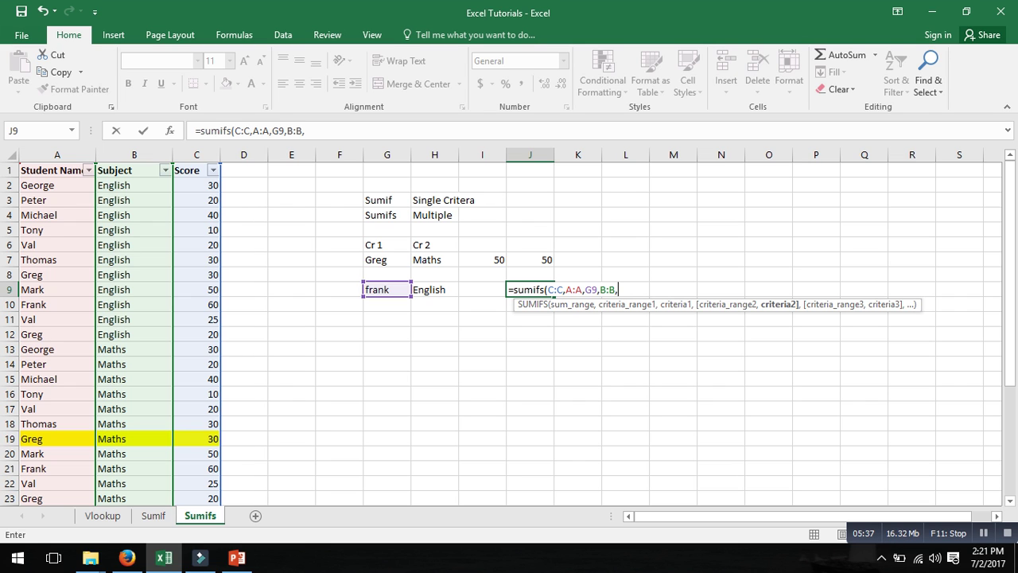
click(432, 291)
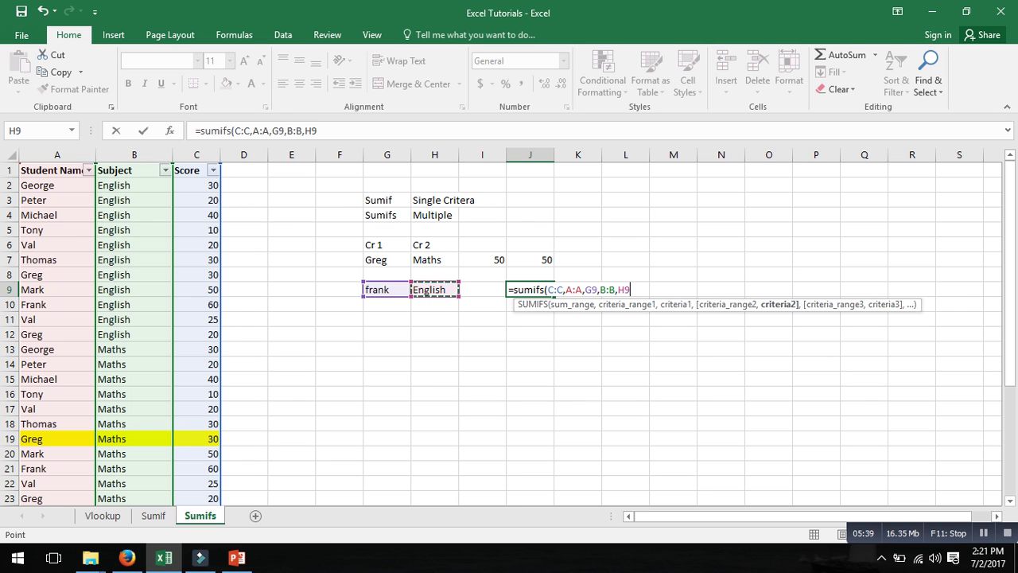
key(Return)
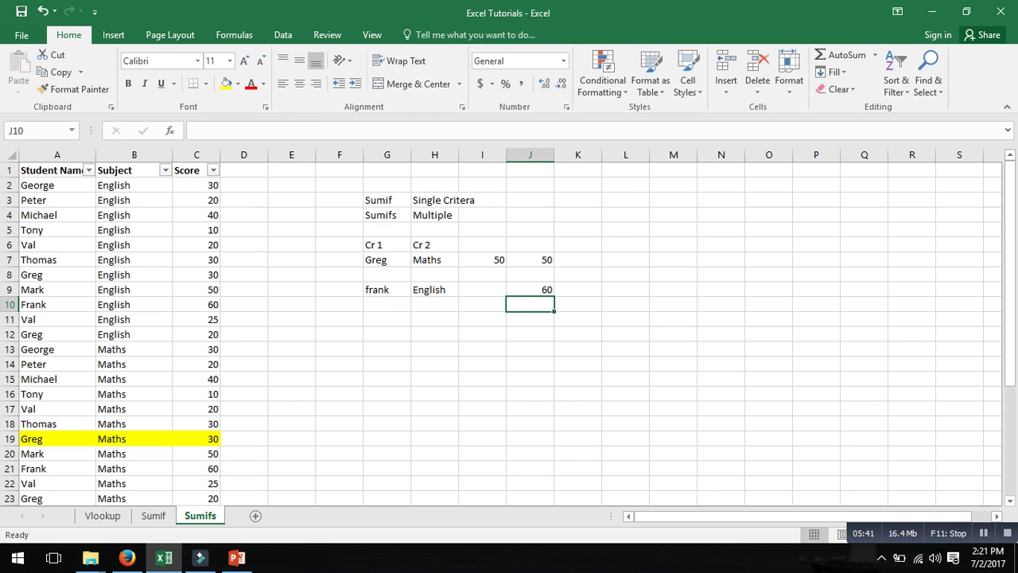
click(529, 289)
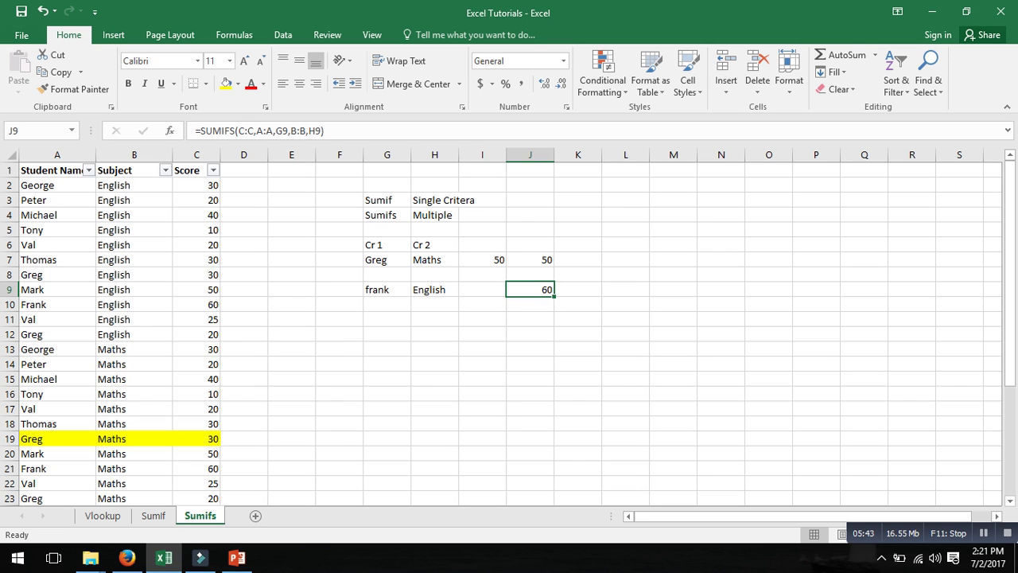
Step: Locate the English record matching the student in G9 and fill its score in C10 and the formula result in J9 yellow
drag(133, 185, 133, 334)
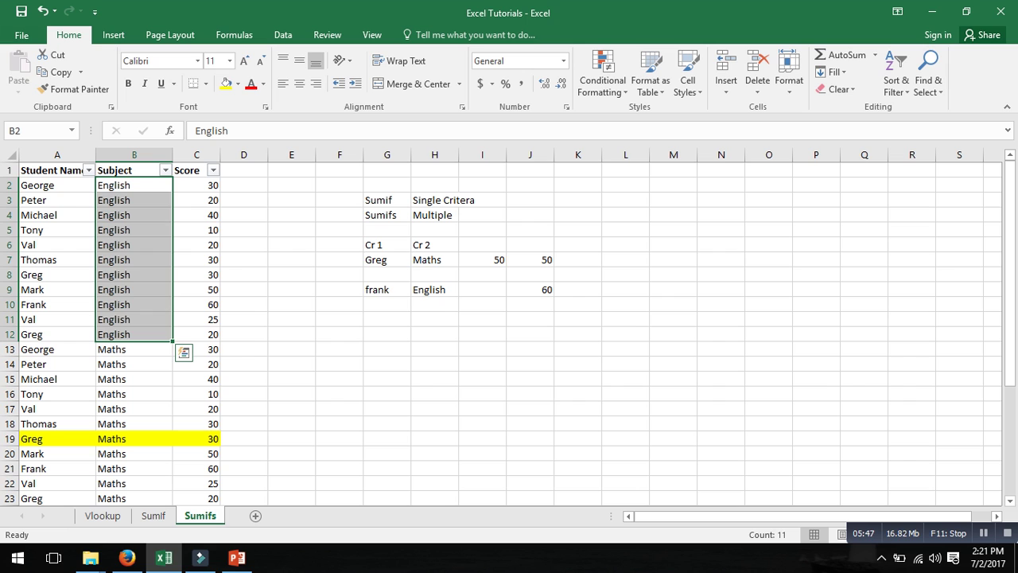
ctrl+click(10, 304)
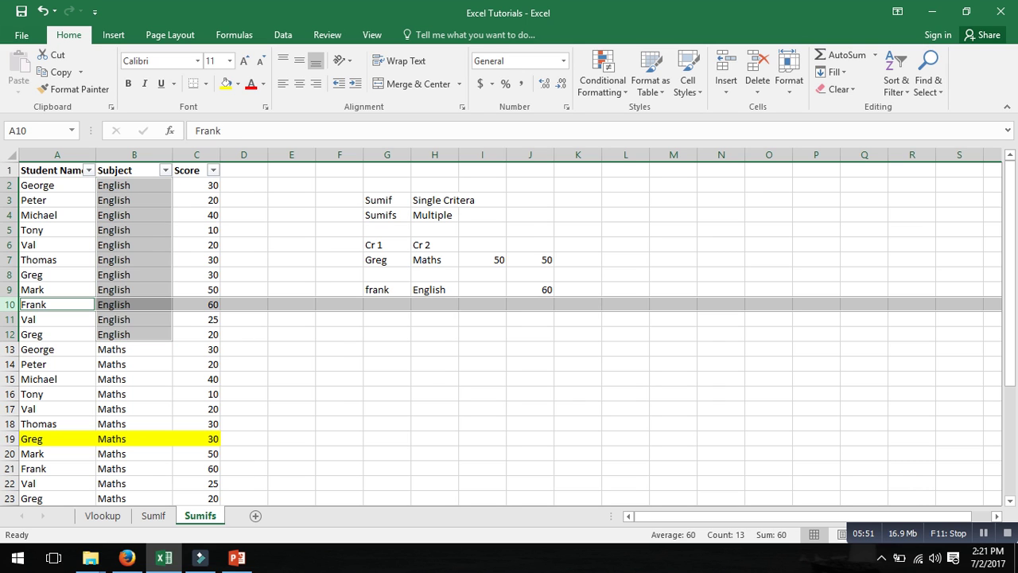
click(196, 305)
ctrl+click(531, 290)
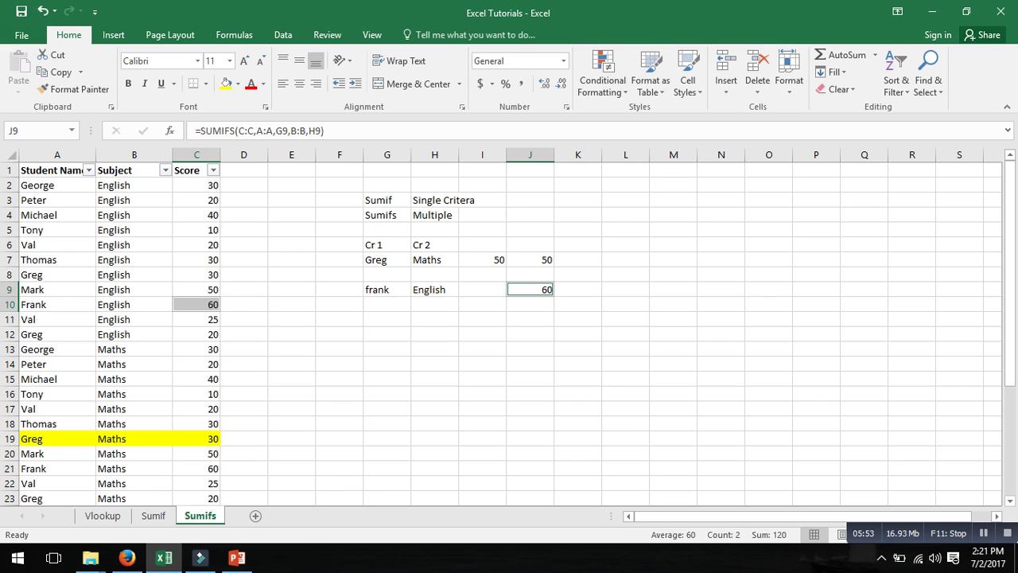
click(227, 84)
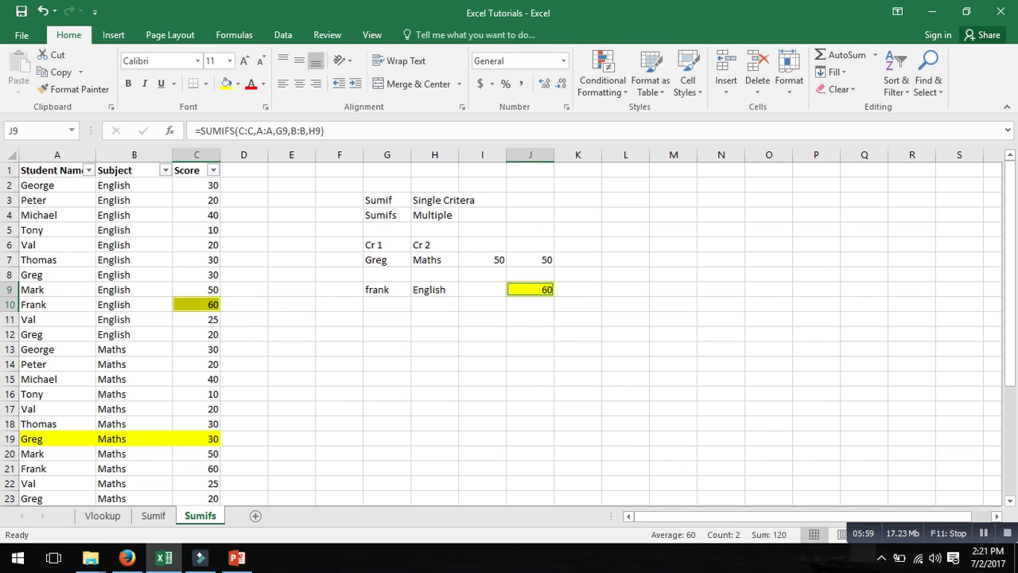
click(578, 230)
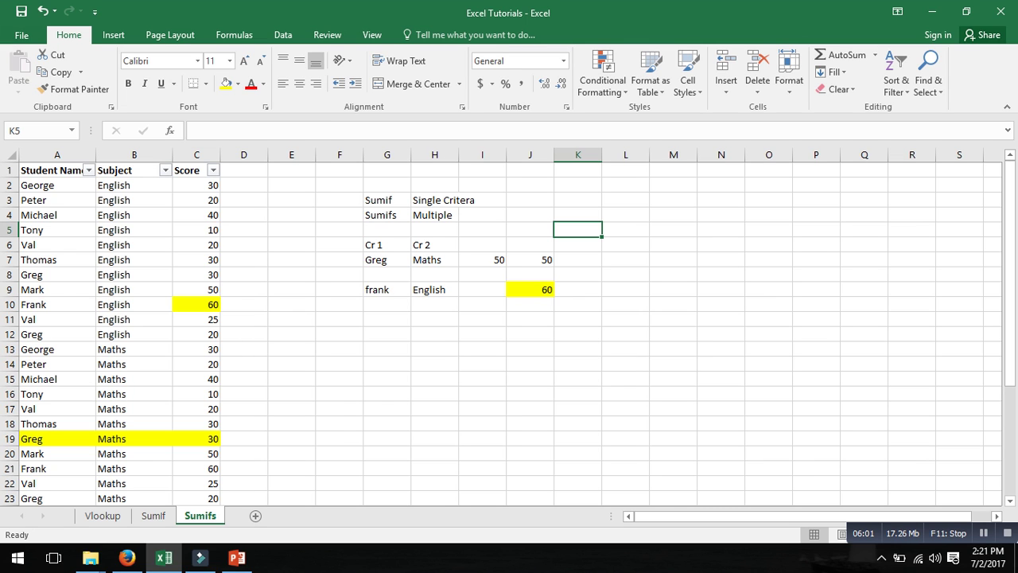